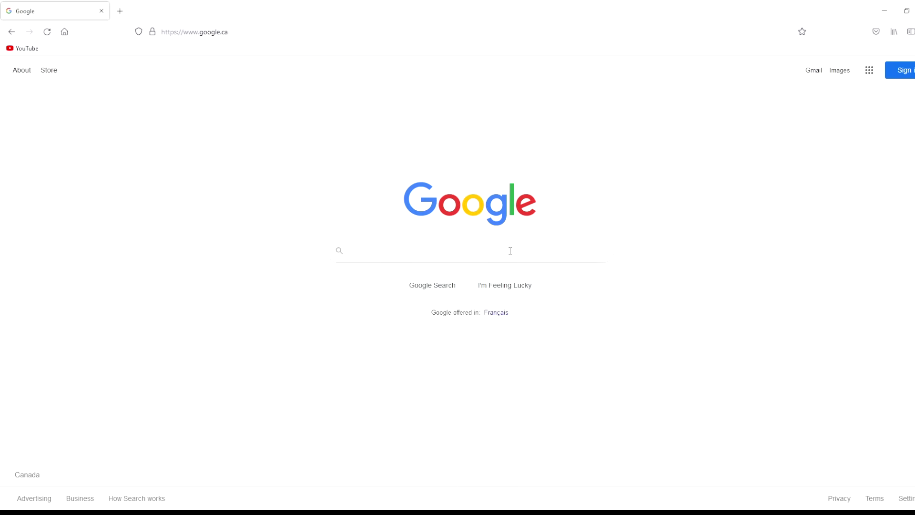
Search Google for 'vseeface' and go to the Download section of vseeface.icu
{"action": "left_click", "coordinate": [510, 251]}
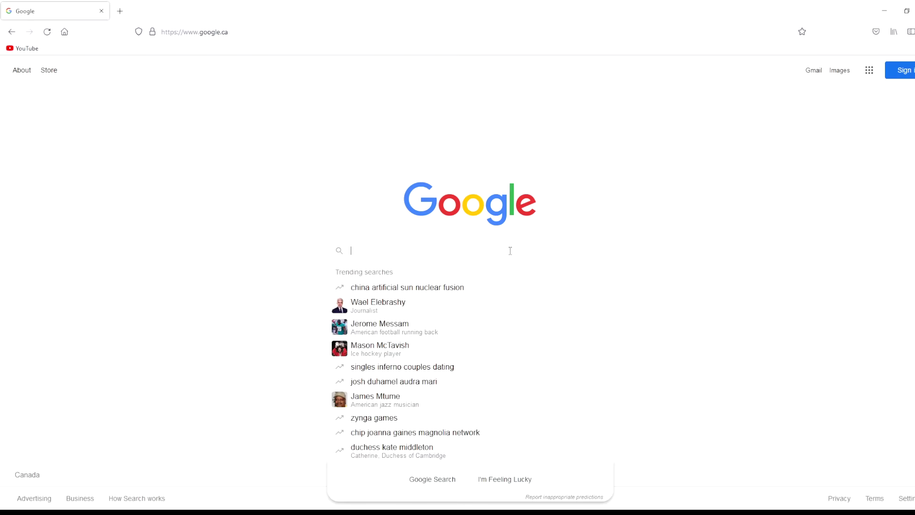
{"action": "type", "text": "vseeface"}
{"action": "key", "text": "Return"}
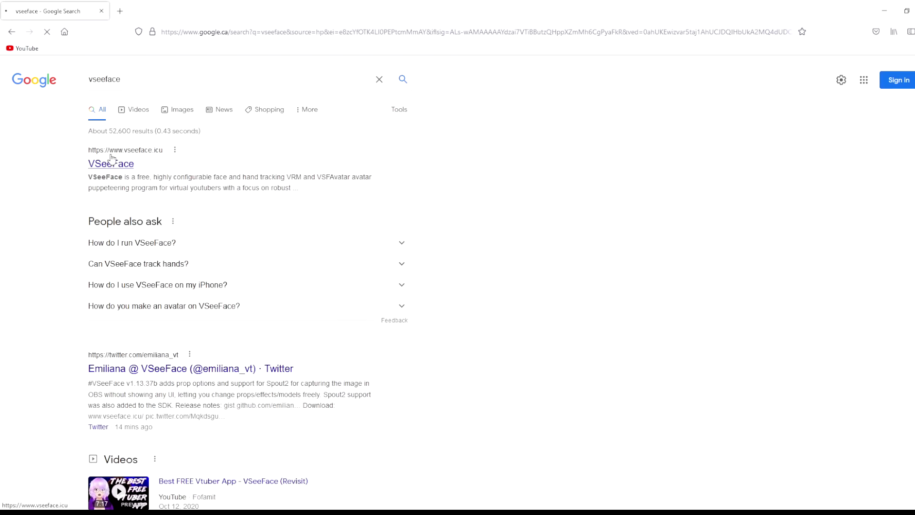
{"action": "left_click", "coordinate": [110, 167]}
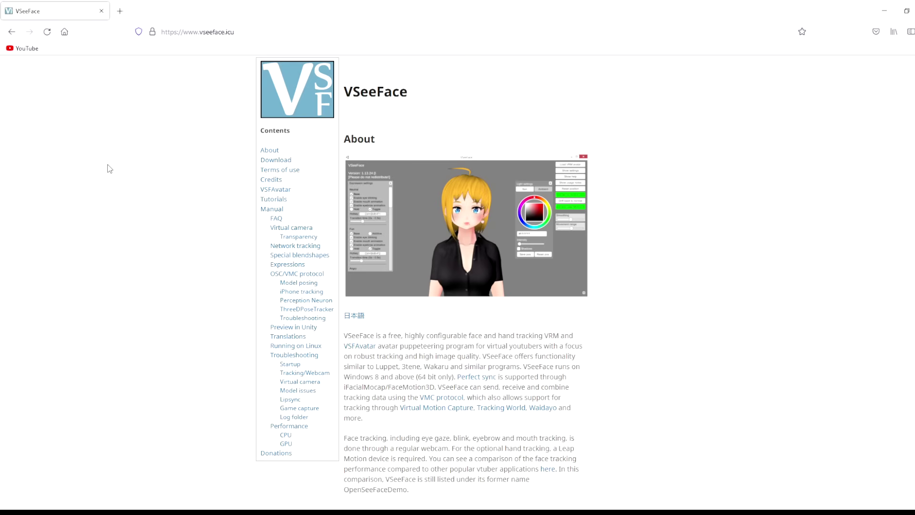
{"action": "left_click", "coordinate": [285, 164]}
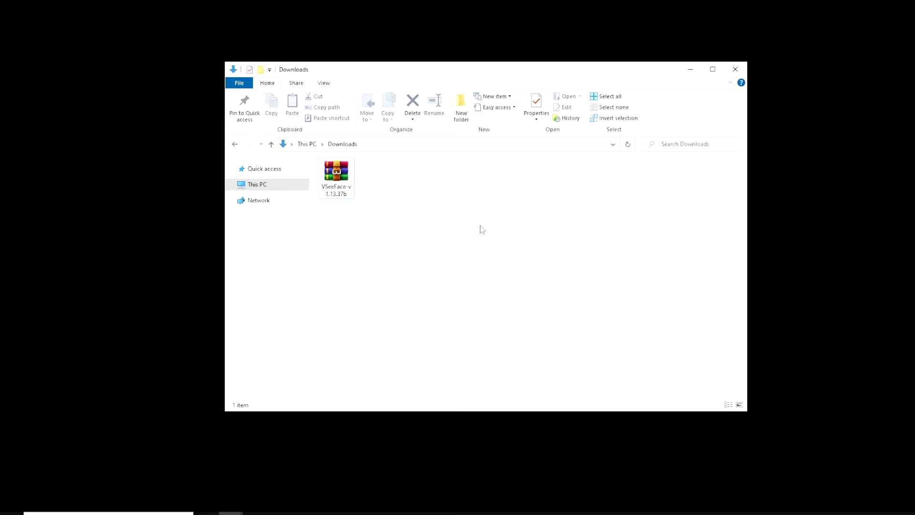
Extract the zip to a VSeeFace-v1.13.37b folder and move it onto the desktop
{"action": "right_click", "coordinate": [342, 185]}
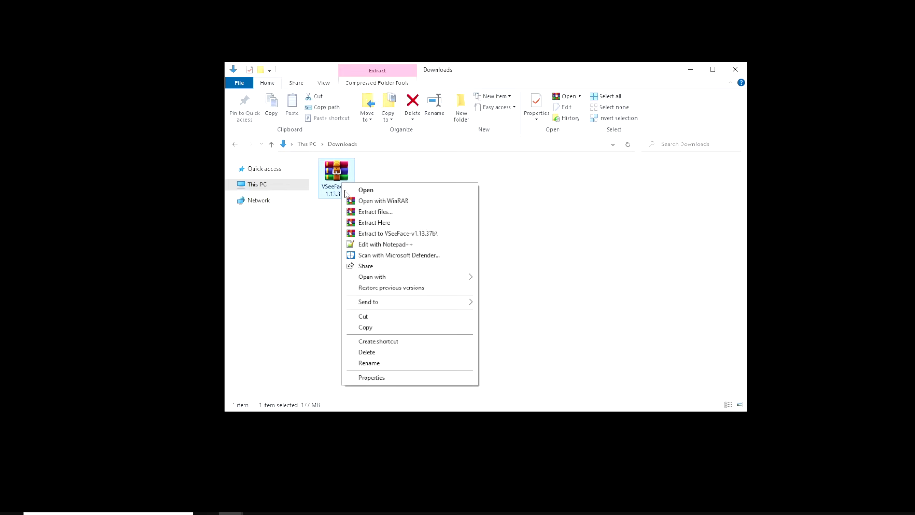
{"action": "left_click", "coordinate": [398, 235]}
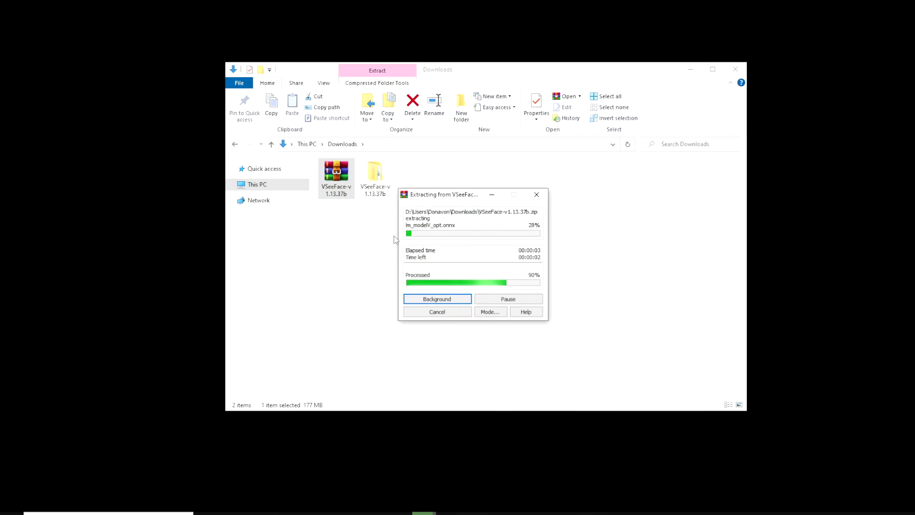
{"action": "left_click_drag", "start_coordinate": [381, 165], "coordinate": [787, 124]}
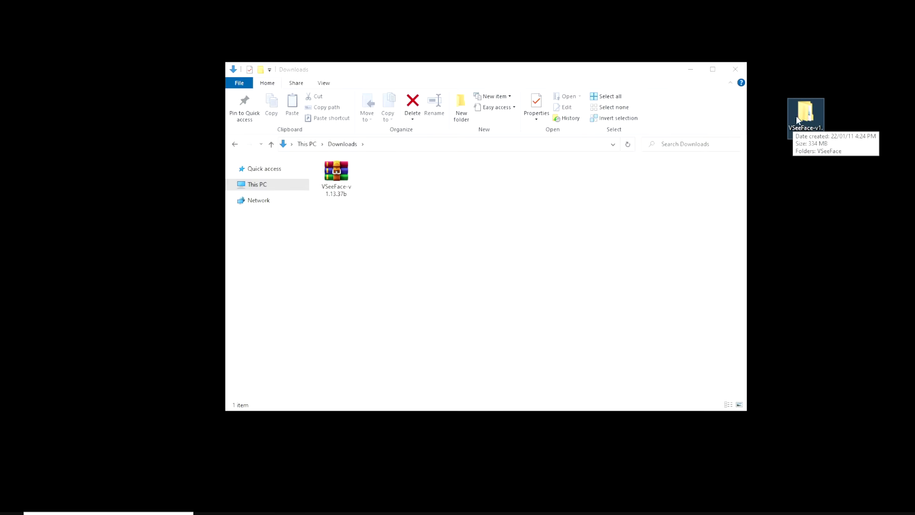
{"action": "left_click", "coordinate": [736, 70]}
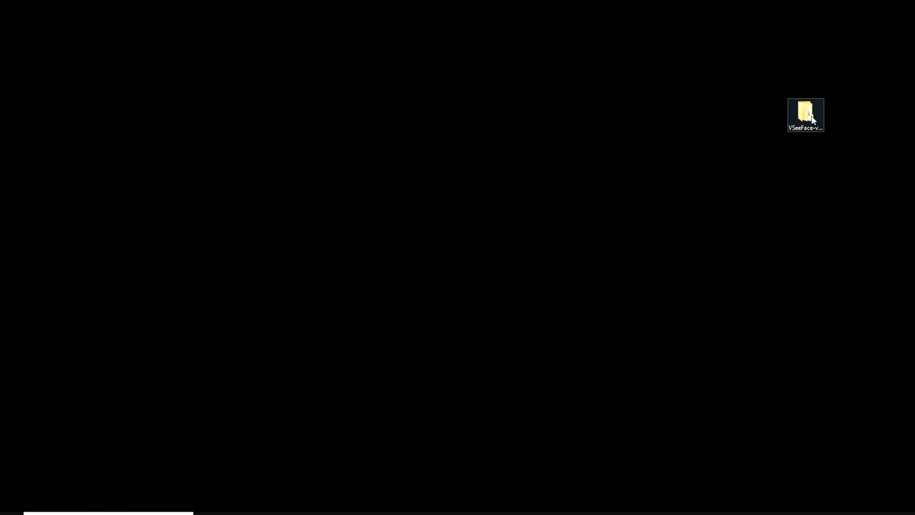
Create a desktop shortcut to VSeeFace.exe and place it at the desktop's top right
{"action": "key", "text": "Return"}
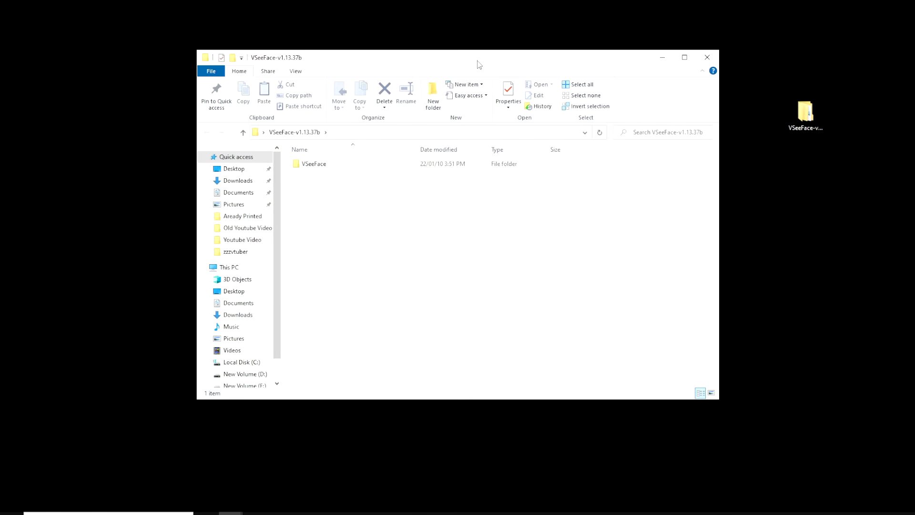
{"action": "double_click", "coordinate": [309, 164]}
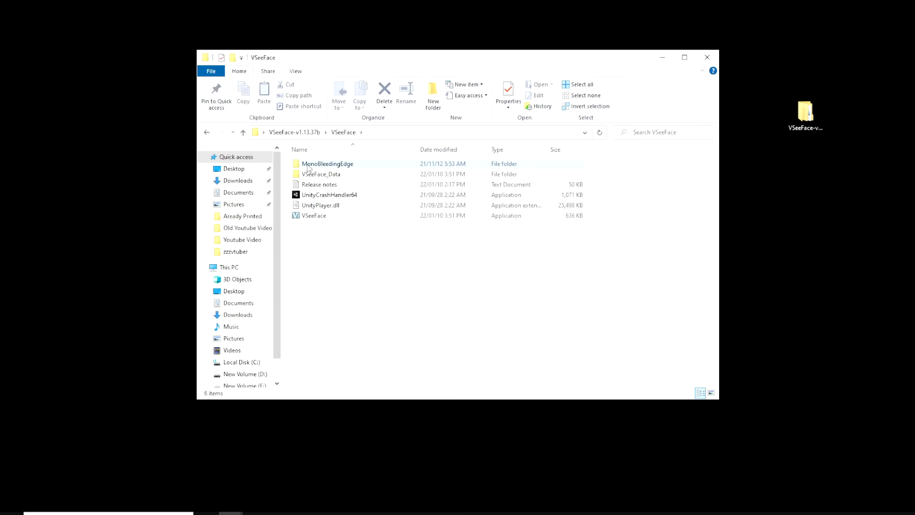
{"action": "right_click", "coordinate": [312, 217]}
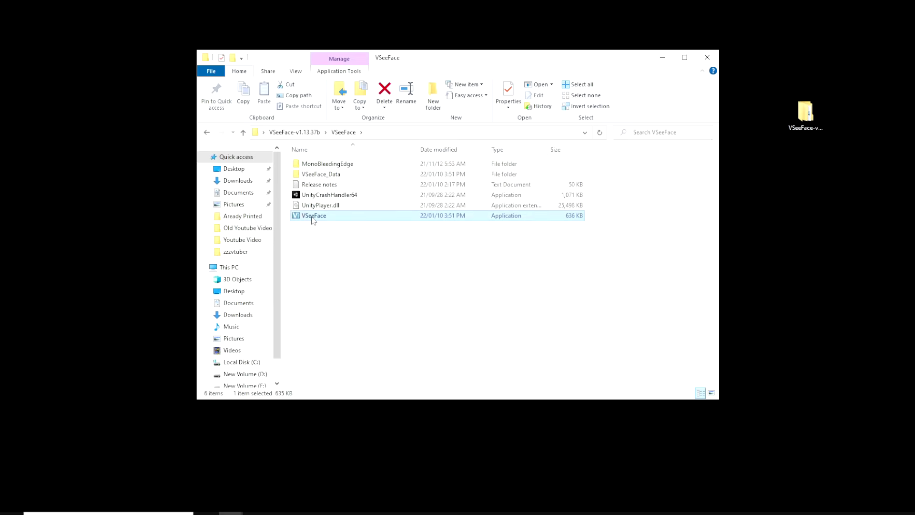
{"action": "mouse_move", "coordinate": [391, 369]}
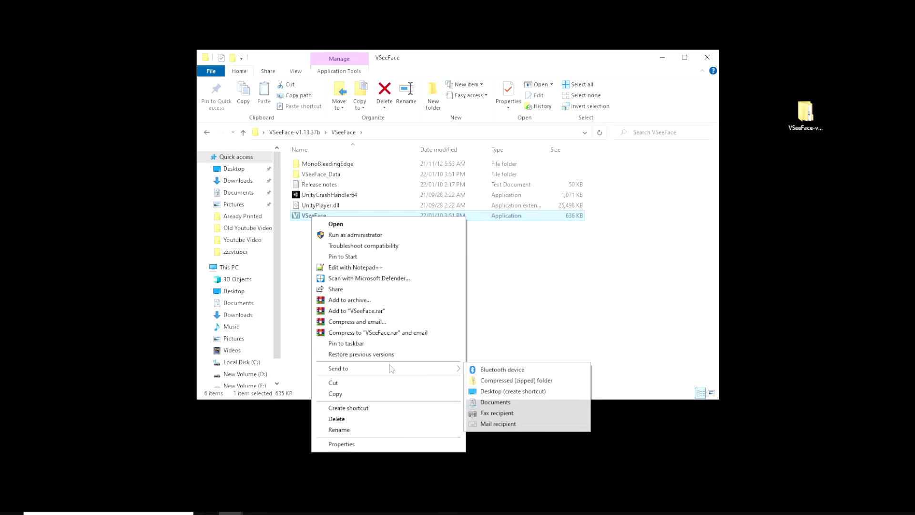
{"action": "left_click", "coordinate": [525, 391]}
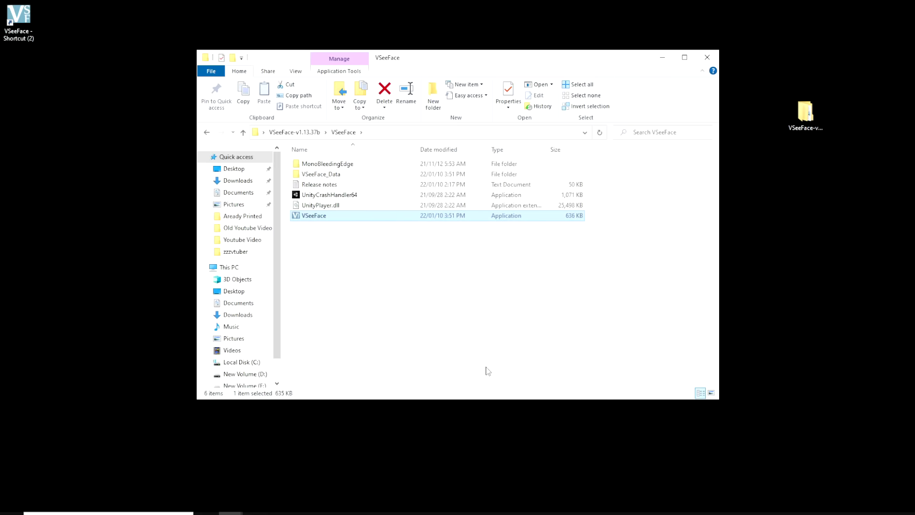
{"action": "left_click_drag", "start_coordinate": [19, 20], "coordinate": [801, 29]}
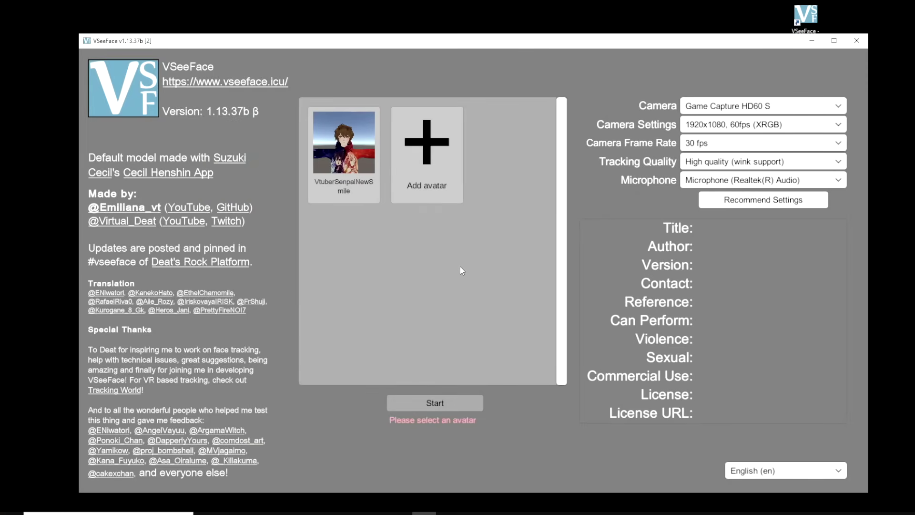
Load 'Anubis SAO Hoodie.vrm' as a new avatar in the avatar list
{"action": "left_click", "coordinate": [432, 149]}
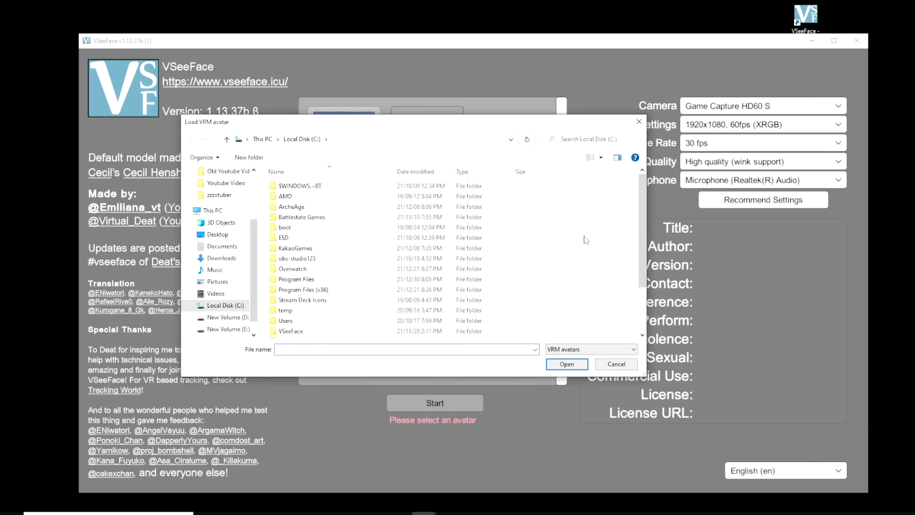
{"action": "scroll", "coordinate": [586, 240], "scroll_direction": "down", "scroll_amount": 2}
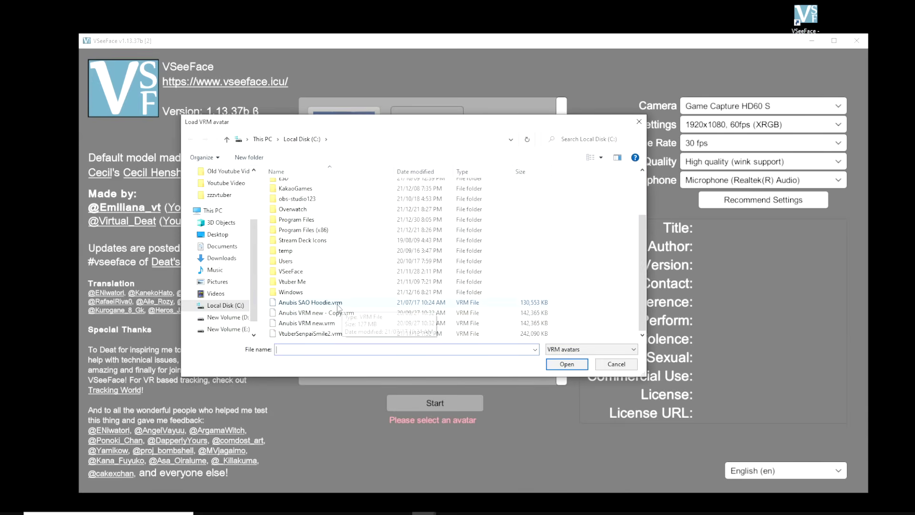
{"action": "left_click", "coordinate": [311, 304]}
{"action": "left_click", "coordinate": [549, 363]}
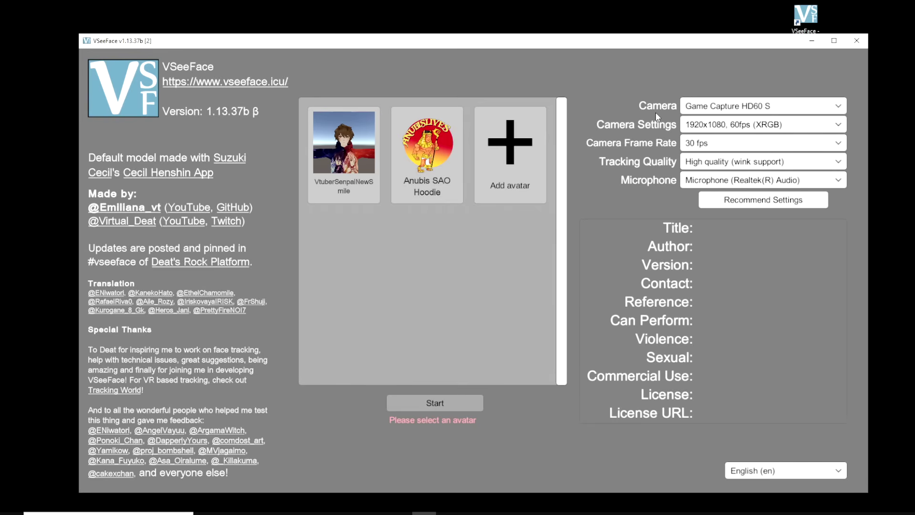
Keep the Game Capture HD60 S camera at 1920x1080 with a 30 fps frame rate
{"action": "left_click", "coordinate": [703, 108]}
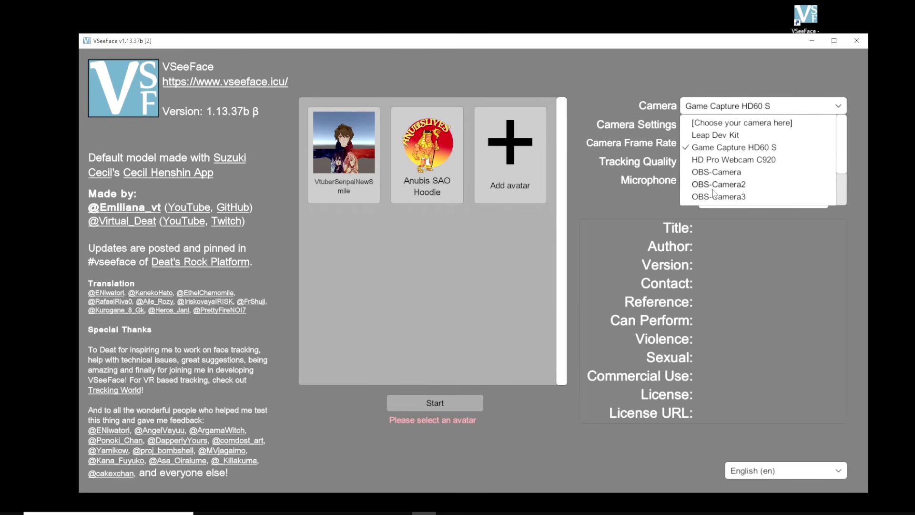
{"action": "left_click", "coordinate": [712, 105]}
{"action": "left_click", "coordinate": [706, 125]}
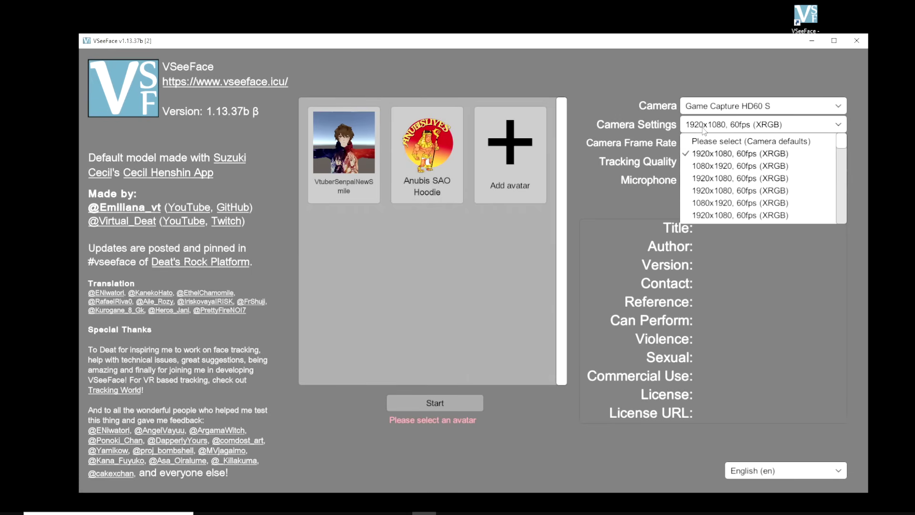
{"action": "left_click", "coordinate": [704, 128]}
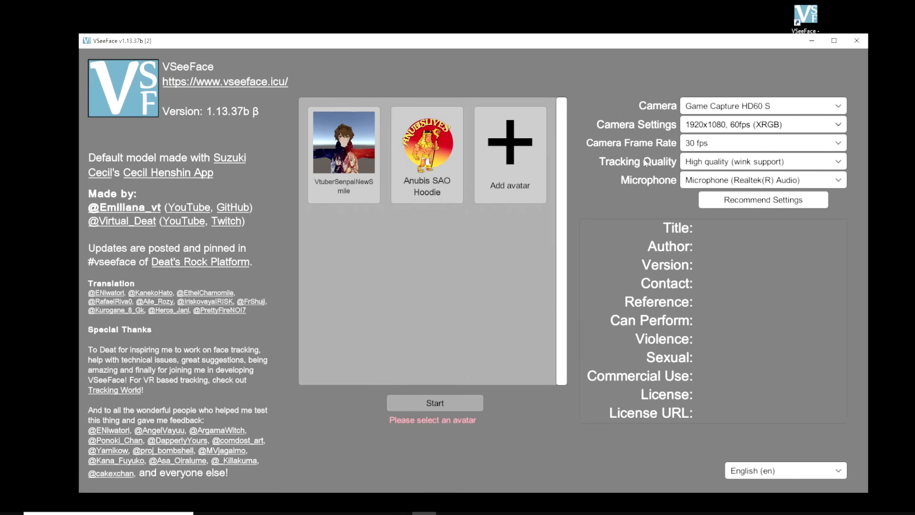
{"action": "left_click", "coordinate": [696, 152]}
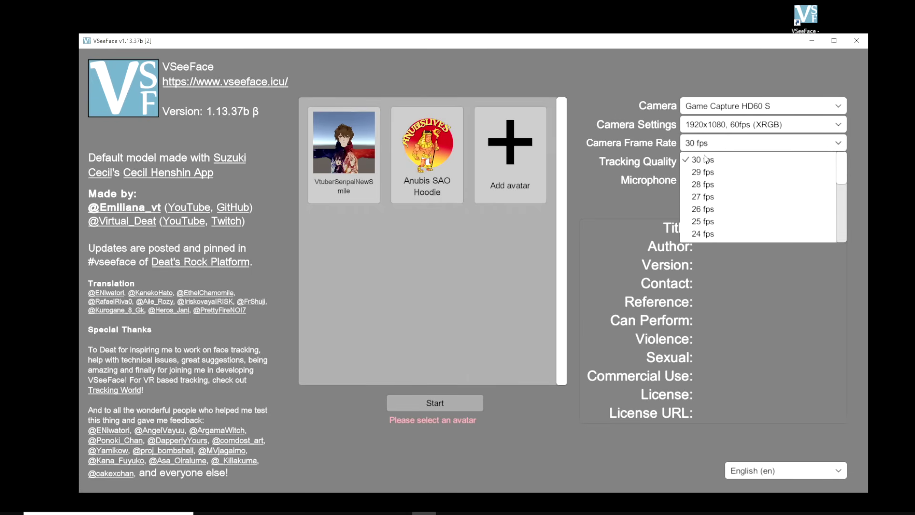
{"action": "left_click", "coordinate": [699, 149]}
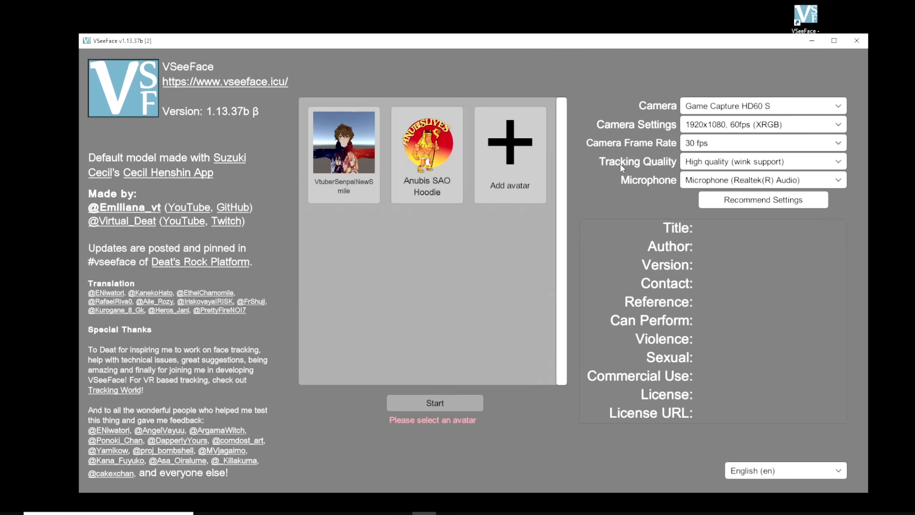
Keep high-quality tracking with wink support and the Realtek mic, and select VtuberSenpaiNewSmile
{"action": "left_click", "coordinate": [714, 169]}
{"action": "left_click", "coordinate": [714, 168]}
{"action": "left_click", "coordinate": [705, 180]}
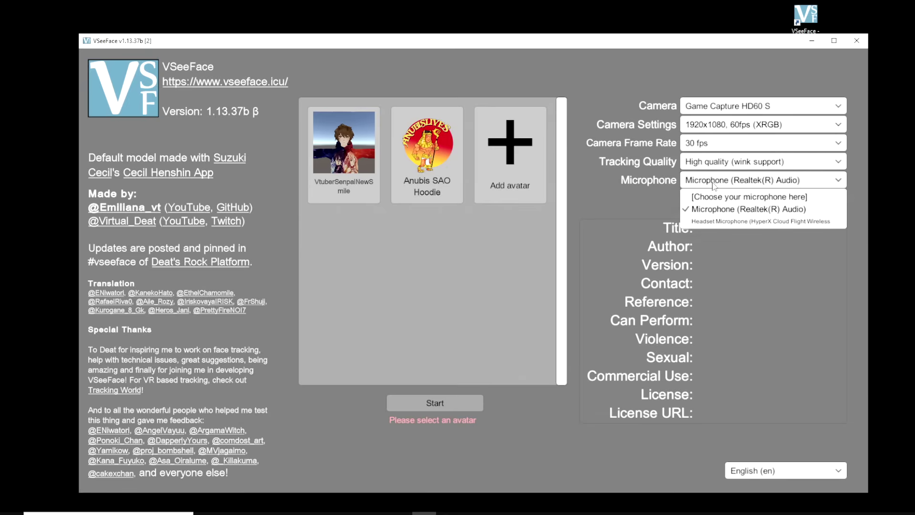
{"action": "left_click", "coordinate": [714, 184]}
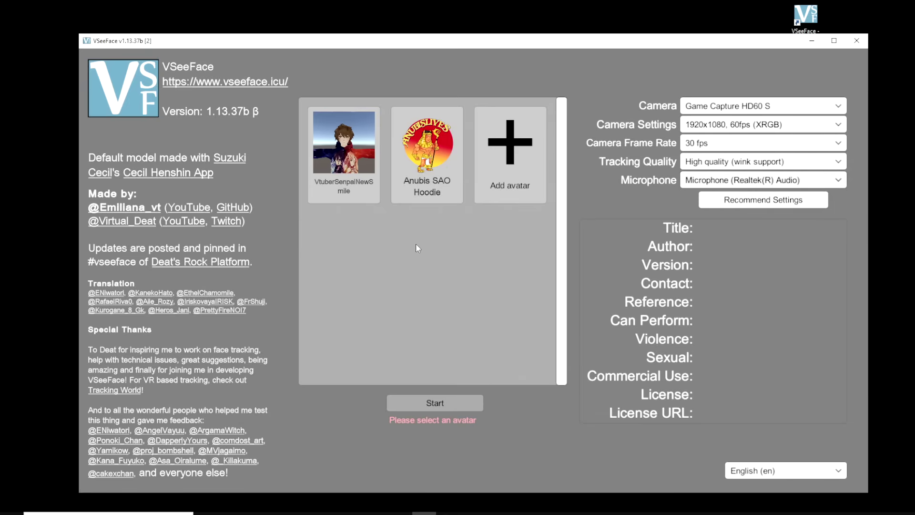
{"action": "left_click", "coordinate": [343, 144]}
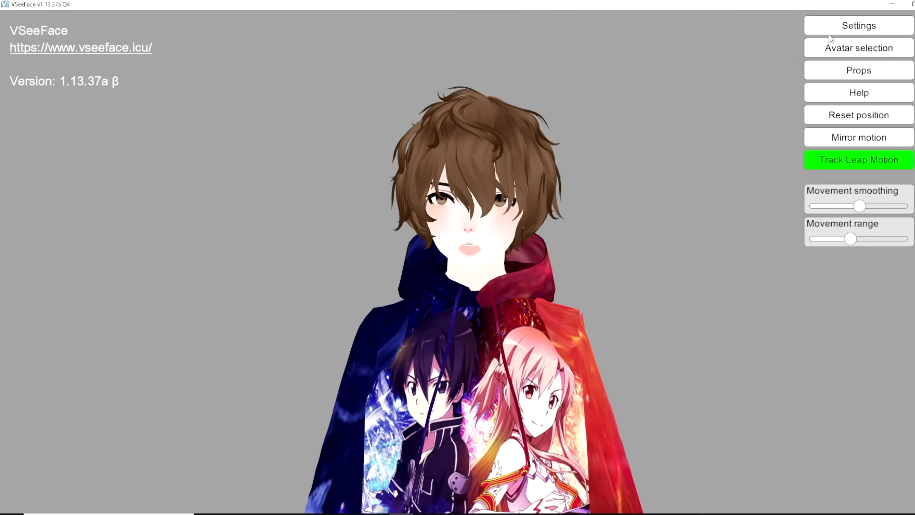
Open General settings and scroll to Graphics settings to view the anti-aliasing levels
{"action": "left_click", "coordinate": [830, 29]}
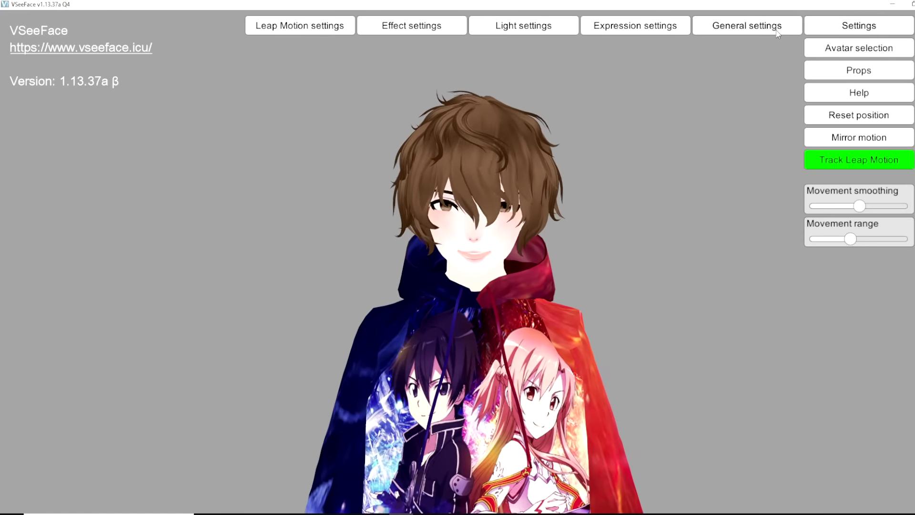
{"action": "left_click", "coordinate": [776, 29]}
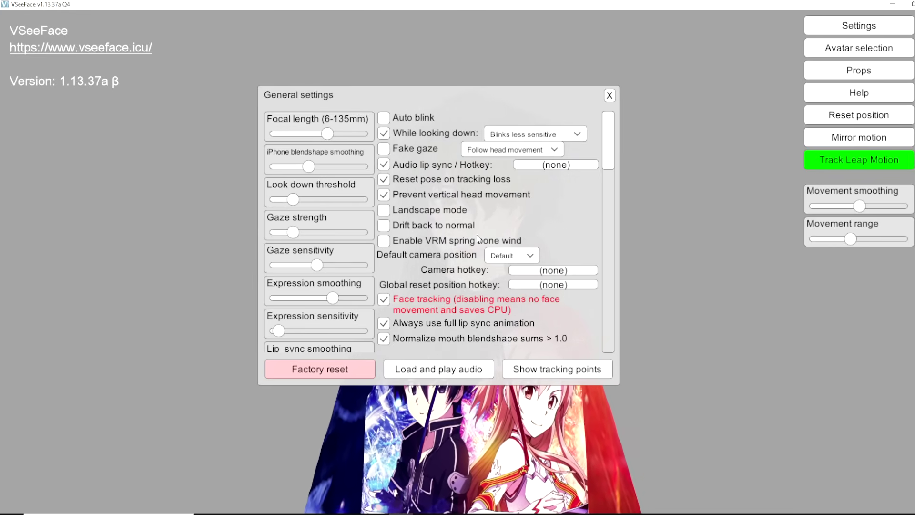
{"action": "scroll", "coordinate": [454, 218], "scroll_direction": "down", "scroll_amount": 2}
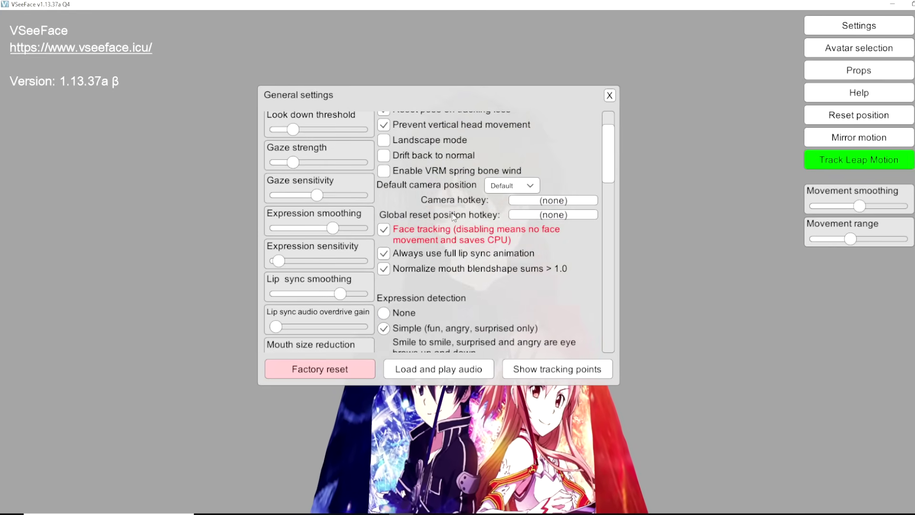
{"action": "scroll", "coordinate": [476, 209], "scroll_direction": "down", "scroll_amount": 1}
{"action": "scroll", "coordinate": [504, 200], "scroll_direction": "down", "scroll_amount": 1}
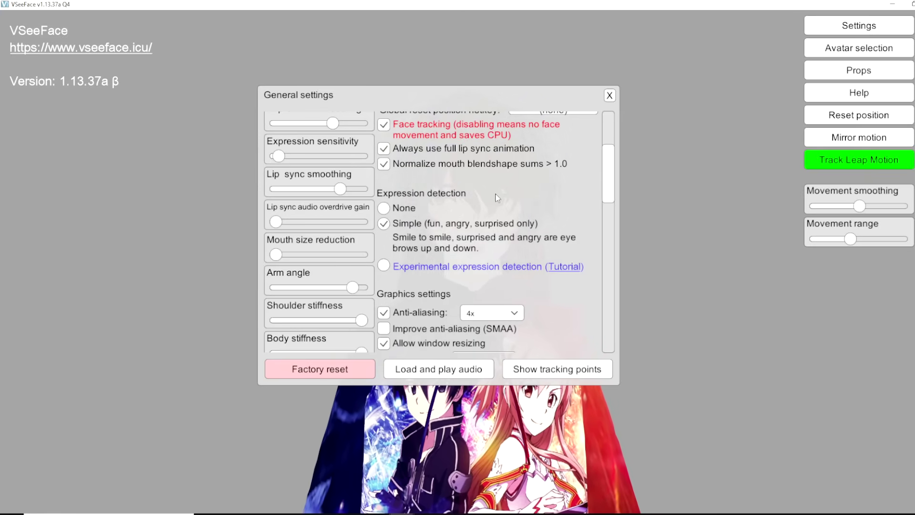
{"action": "scroll", "coordinate": [479, 257], "scroll_direction": "down", "scroll_amount": 3}
{"action": "scroll", "coordinate": [478, 262], "scroll_direction": "down", "scroll_amount": 2}
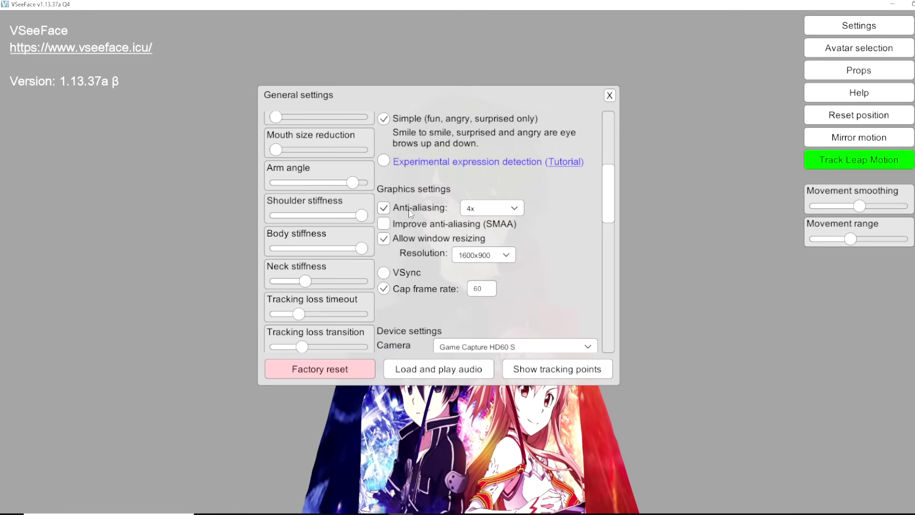
{"action": "left_click", "coordinate": [482, 213]}
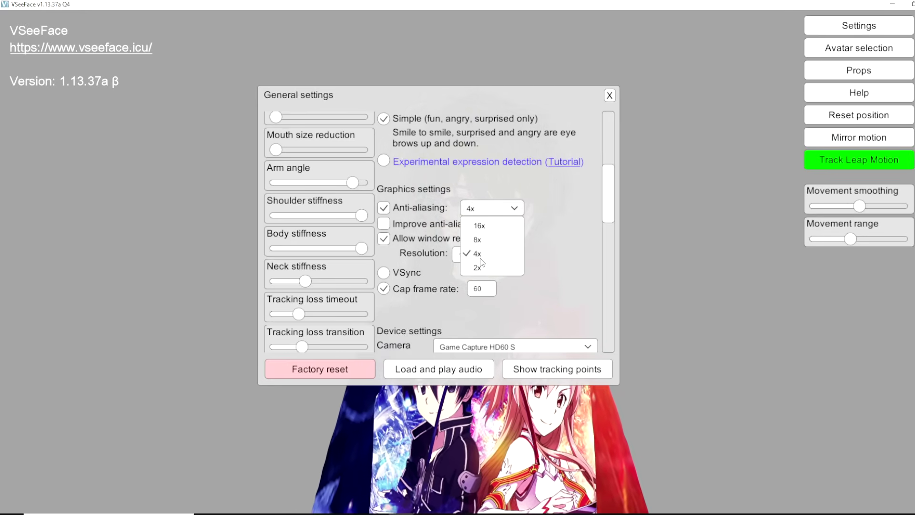
{"action": "left_click", "coordinate": [516, 195]}
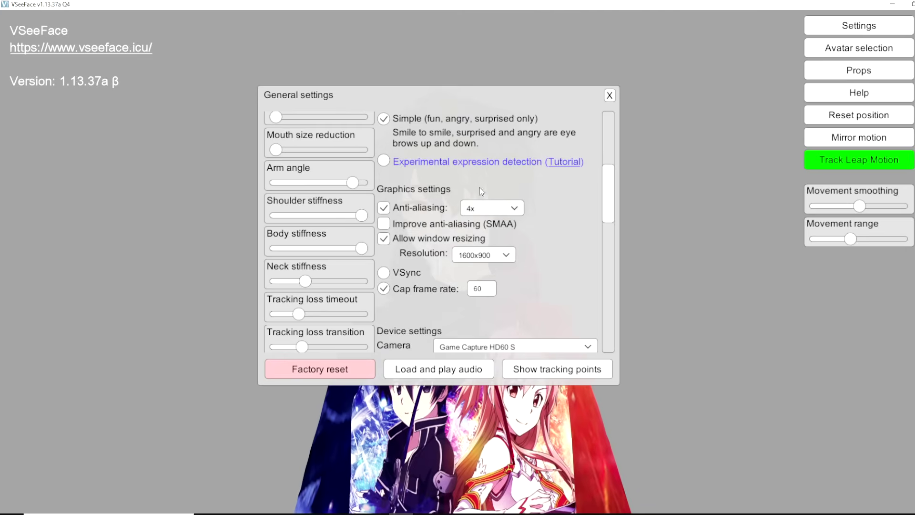
{"action": "scroll", "coordinate": [505, 229], "scroll_direction": "down", "scroll_amount": 2}
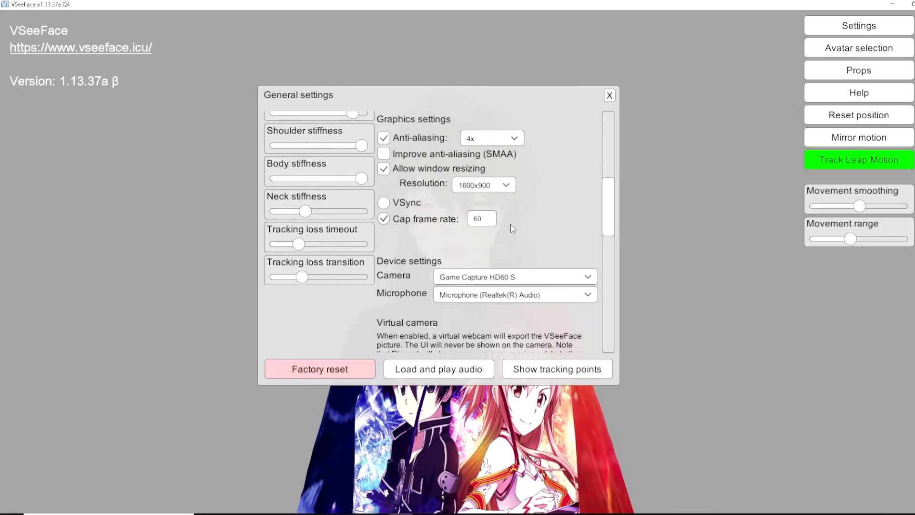
{"action": "scroll", "coordinate": [513, 228], "scroll_direction": "down", "scroll_amount": 2}
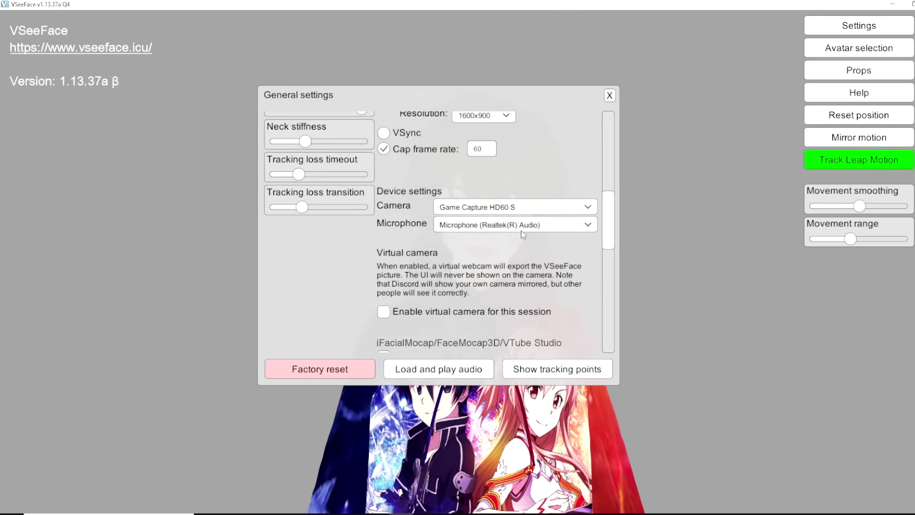
{"action": "scroll", "coordinate": [517, 231], "scroll_direction": "down", "scroll_amount": 1}
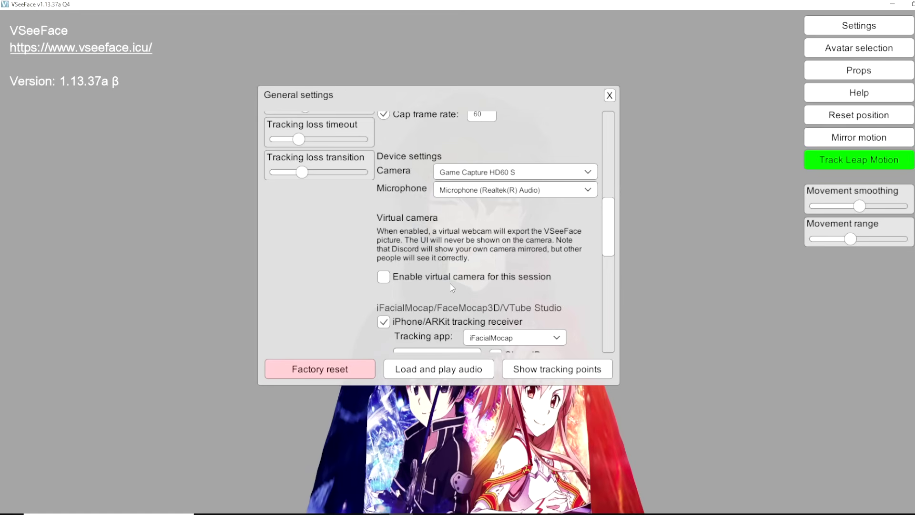
{"action": "scroll", "coordinate": [452, 285], "scroll_direction": "down", "scroll_amount": 5}
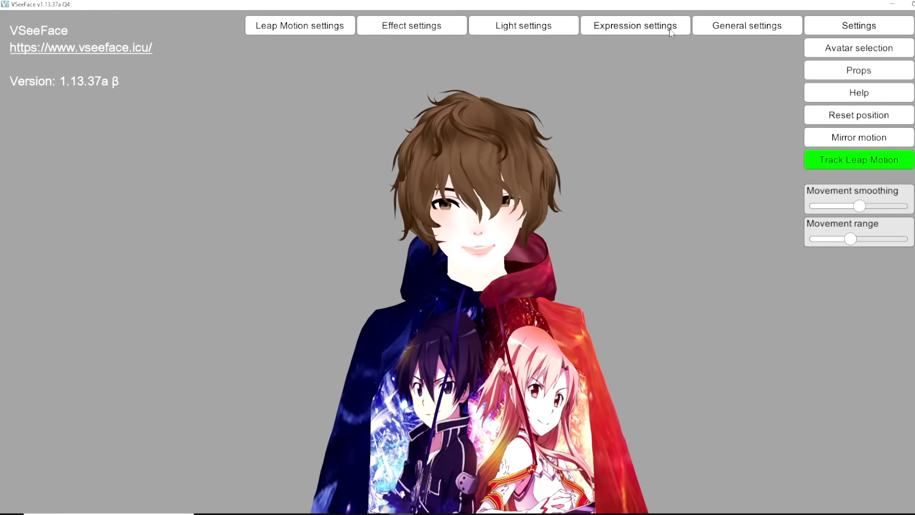
Open Expression settings from the Settings categories
{"action": "left_click", "coordinate": [670, 28]}
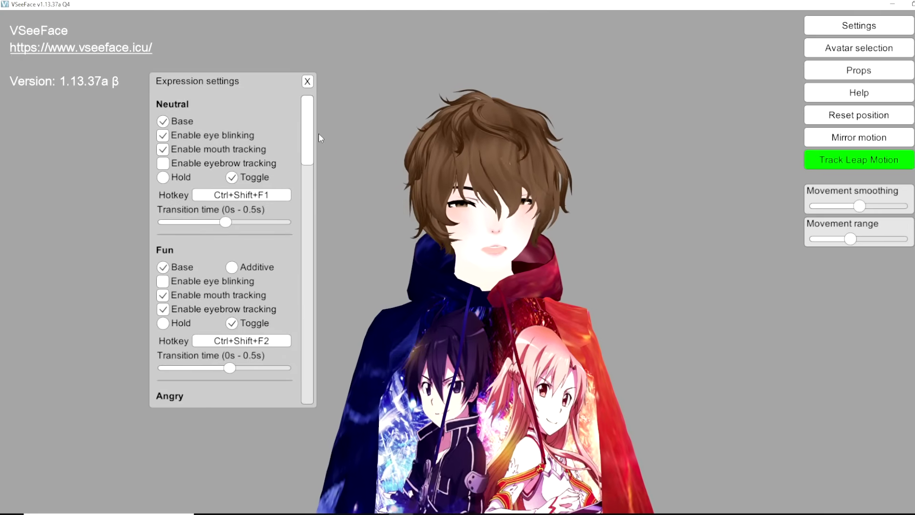
Scroll through the Neutral and Fun expressions, then close Expression settings
{"action": "scroll", "coordinate": [229, 164], "scroll_direction": "down", "scroll_amount": 5}
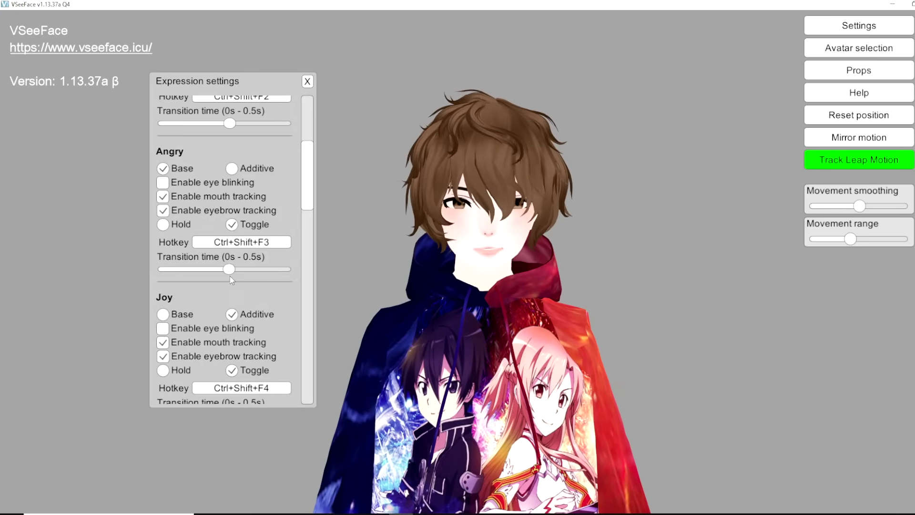
{"action": "scroll", "coordinate": [229, 276], "scroll_direction": "up", "scroll_amount": 5}
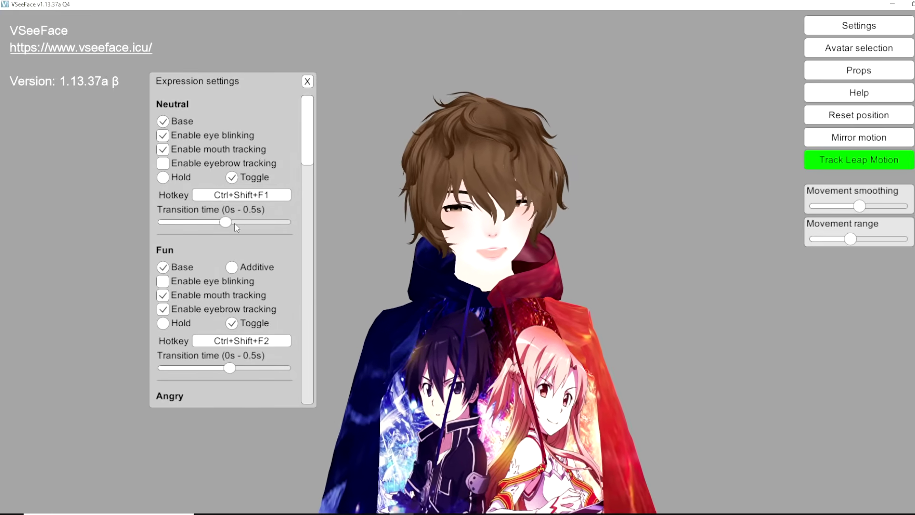
{"action": "left_click", "coordinate": [548, 27]}
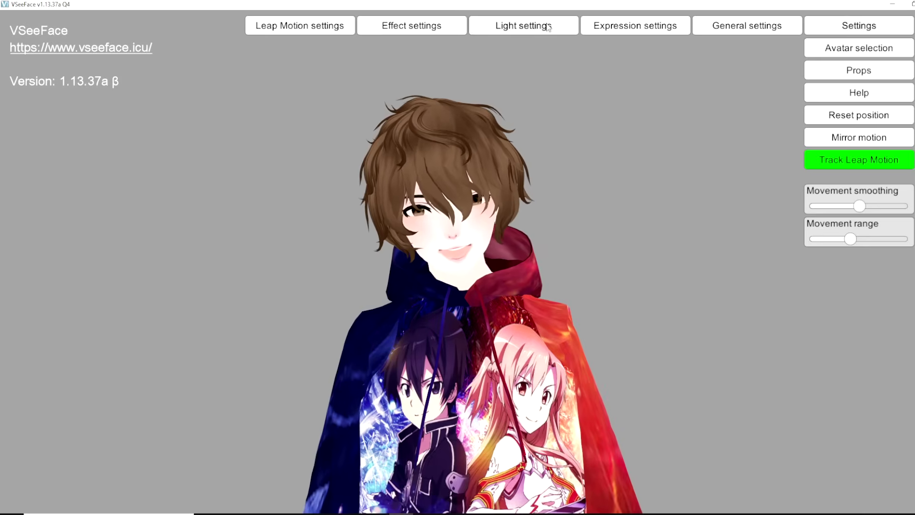
{"action": "left_click", "coordinate": [548, 26]}
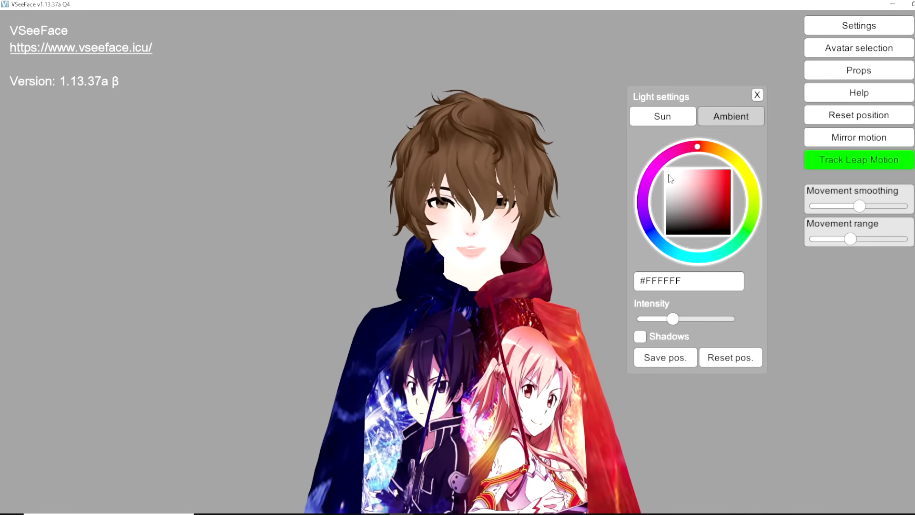
{"action": "left_click", "coordinate": [692, 193]}
{"action": "mouse_move", "coordinate": [700, 146]}
{"action": "left_mouse_down"}
{"action": "mouse_move", "coordinate": [736, 162]}
{"action": "mouse_move", "coordinate": [754, 195]}
{"action": "mouse_move", "coordinate": [734, 236]}
{"action": "mouse_move", "coordinate": [686, 256]}
{"action": "mouse_move", "coordinate": [664, 199]}
{"action": "mouse_move", "coordinate": [701, 148]}
{"action": "left_mouse_up"}
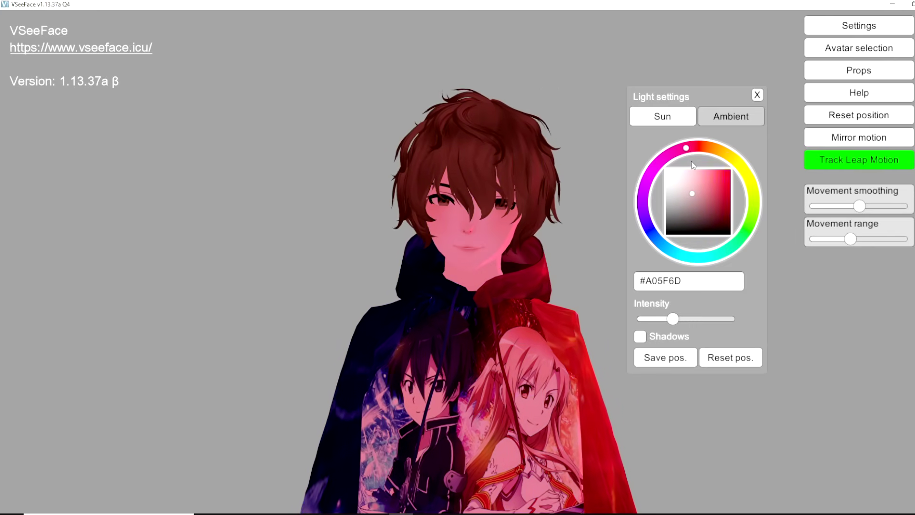
{"action": "left_click", "coordinate": [710, 201]}
{"action": "left_click_drag", "start_coordinate": [710, 208], "coordinate": [666, 171]}
{"action": "left_click", "coordinate": [758, 95]}
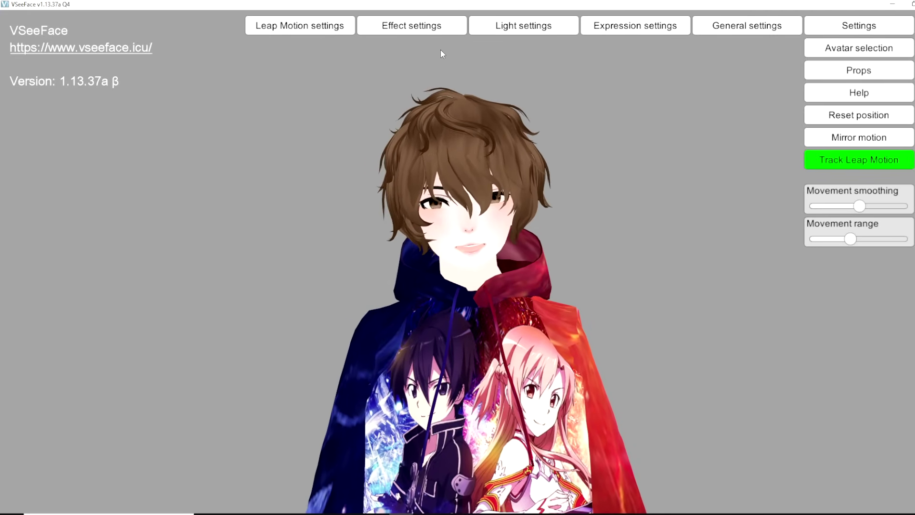
Turn on the bloom effect with a green tint
{"action": "left_click", "coordinate": [419, 26]}
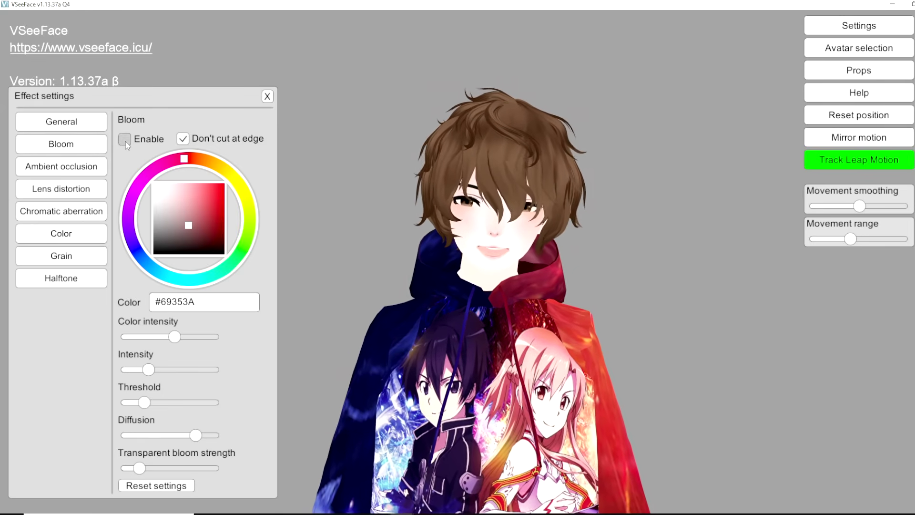
{"action": "left_click", "coordinate": [125, 140]}
{"action": "left_click_drag", "start_coordinate": [184, 162], "coordinate": [252, 260]}
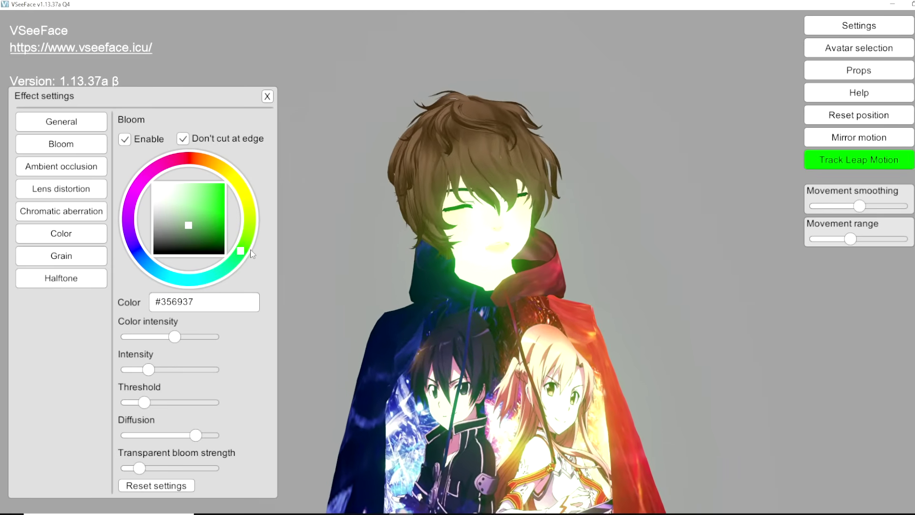
{"action": "mouse_move", "coordinate": [255, 257]}
{"action": "left_mouse_down"}
{"action": "mouse_move", "coordinate": [127, 142]}
{"action": "mouse_move", "coordinate": [245, 214]}
{"action": "mouse_move", "coordinate": [249, 228]}
{"action": "mouse_move", "coordinate": [153, 218]}
{"action": "mouse_move", "coordinate": [245, 243]}
{"action": "left_mouse_up"}
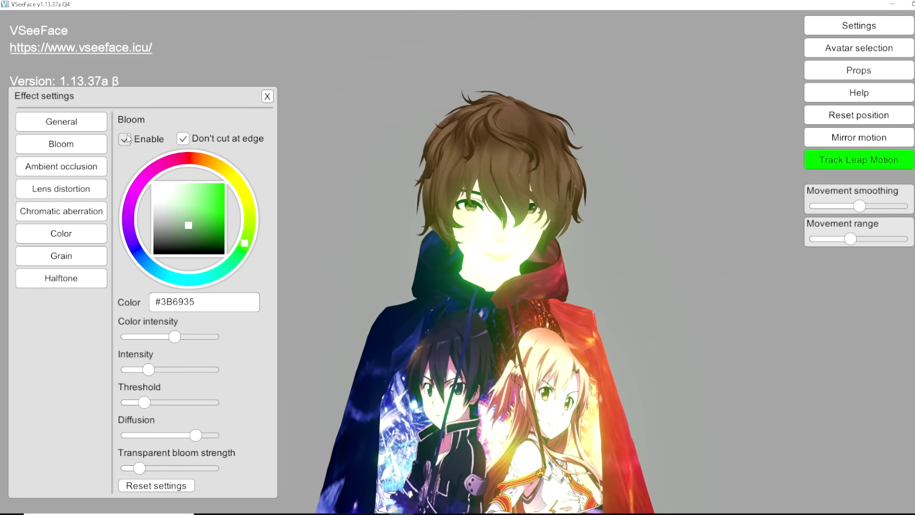
Enable ambient occlusion slightly stronger, and try lens distortion at 79.08 before disabling it
{"action": "left_click", "coordinate": [69, 168]}
{"action": "left_click", "coordinate": [125, 139]}
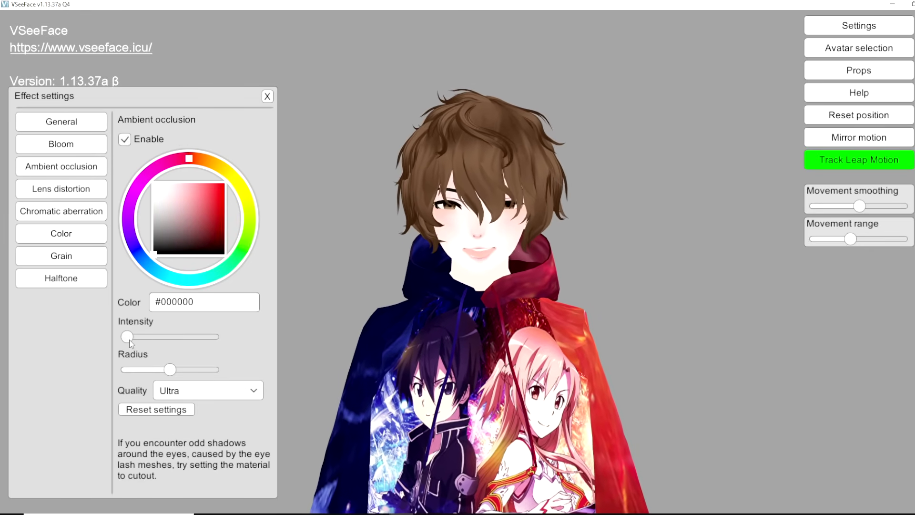
{"action": "left_click_drag", "start_coordinate": [130, 338], "coordinate": [213, 354]}
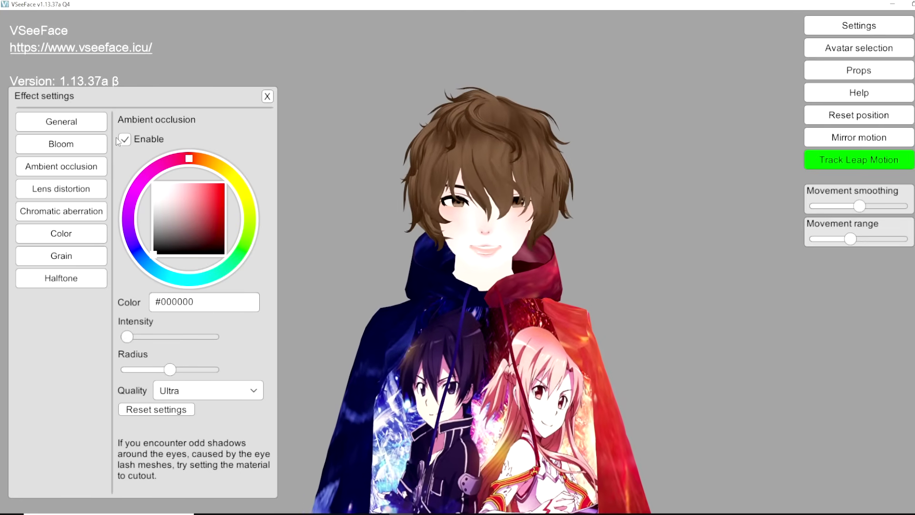
{"action": "left_click", "coordinate": [74, 191]}
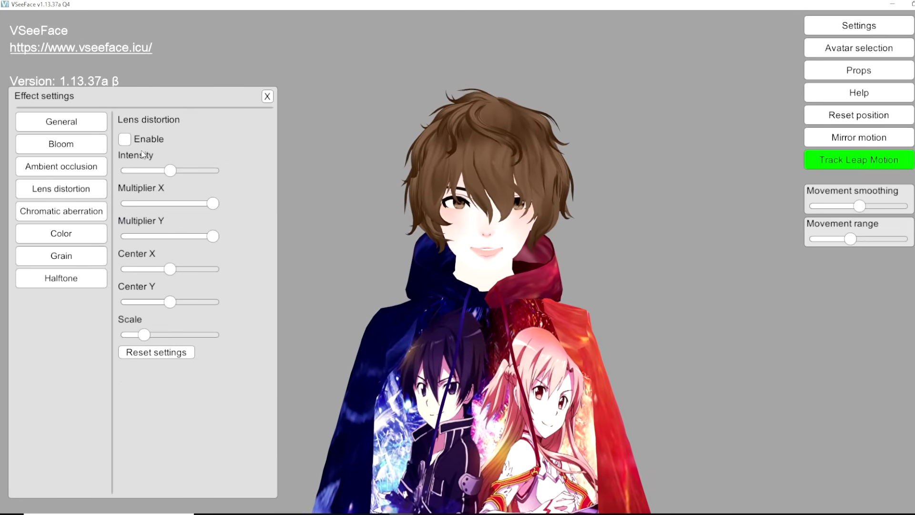
{"action": "left_click_drag", "start_coordinate": [170, 170], "coordinate": [174, 188]}
{"action": "left_click", "coordinate": [125, 138]}
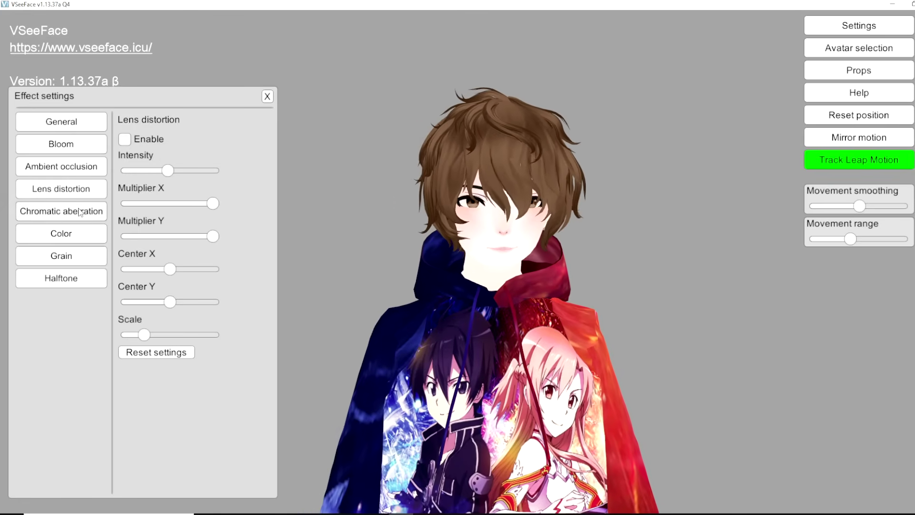
Try chromatic aberration at full intensity, then switch it off
{"action": "left_click", "coordinate": [80, 213]}
{"action": "left_click", "coordinate": [125, 140]}
{"action": "left_click_drag", "start_coordinate": [144, 171], "coordinate": [229, 178]}
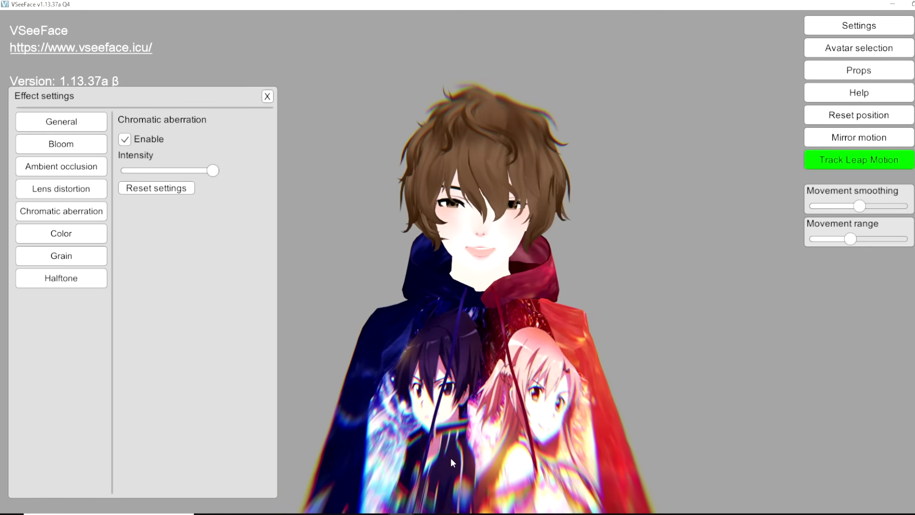
{"action": "left_click", "coordinate": [125, 139]}
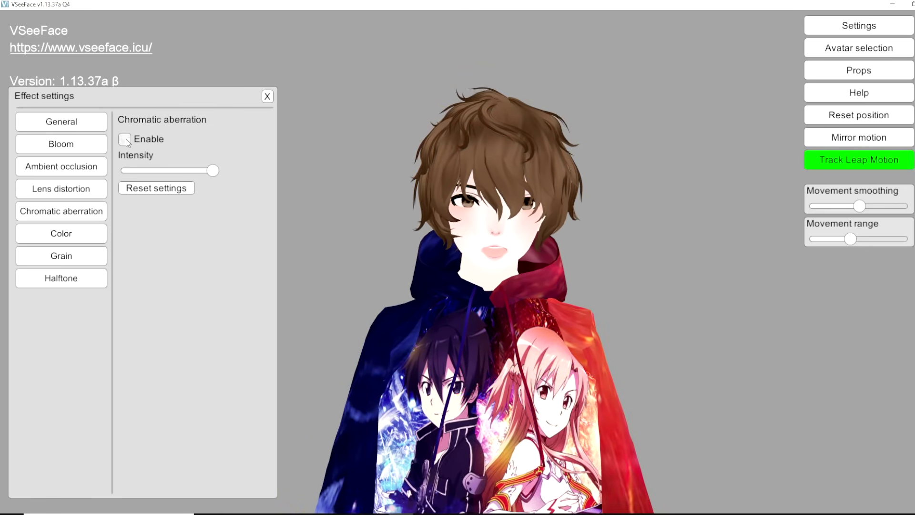
Try the grain and halftone effects, then move on to Leap Motion settings
{"action": "left_click", "coordinate": [61, 233]}
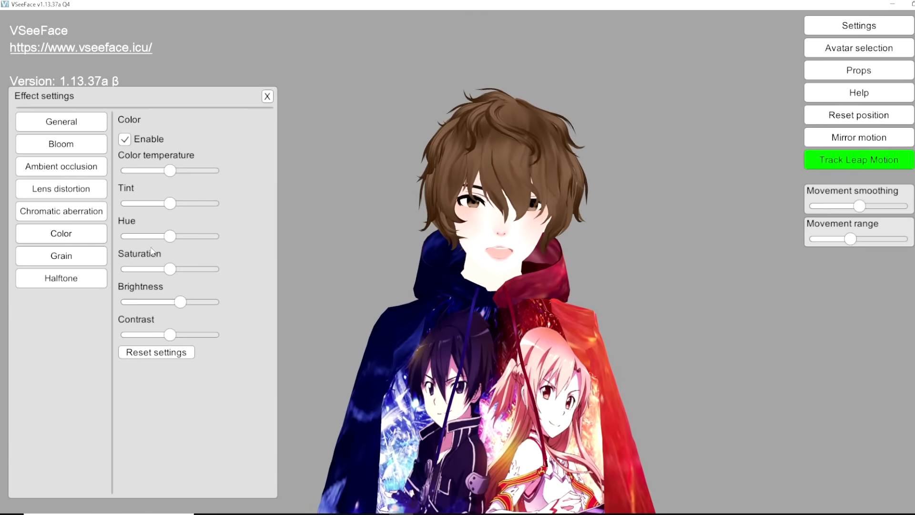
{"action": "left_click", "coordinate": [73, 256]}
{"action": "left_click", "coordinate": [127, 139]}
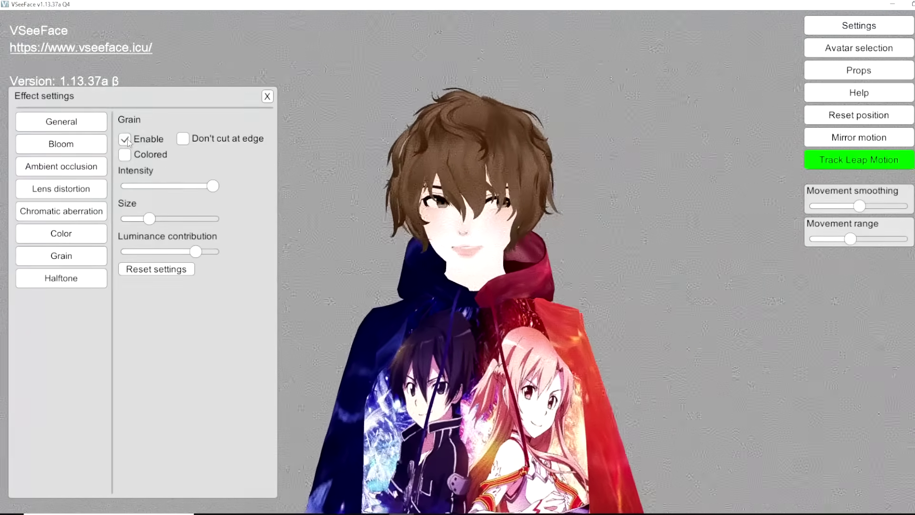
{"action": "left_click", "coordinate": [127, 139]}
{"action": "left_click", "coordinate": [78, 280]}
{"action": "left_click", "coordinate": [126, 139]}
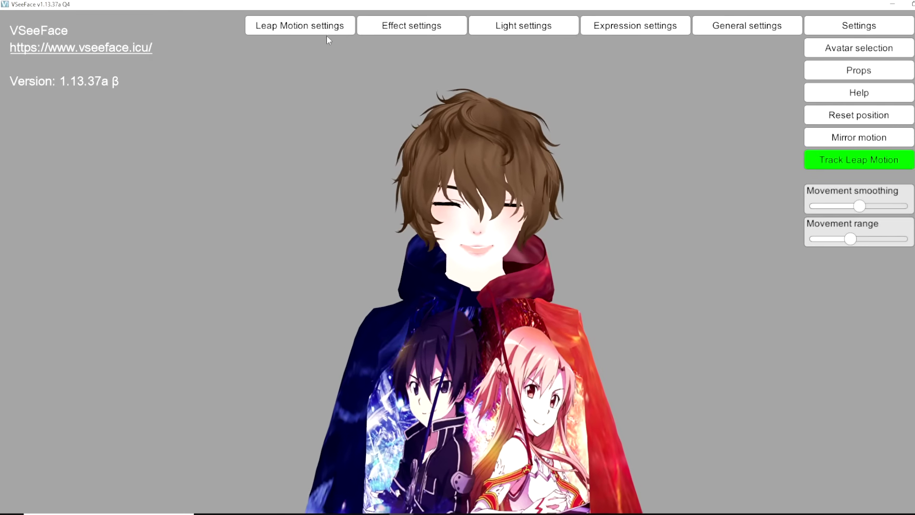
{"action": "left_click", "coordinate": [323, 27]}
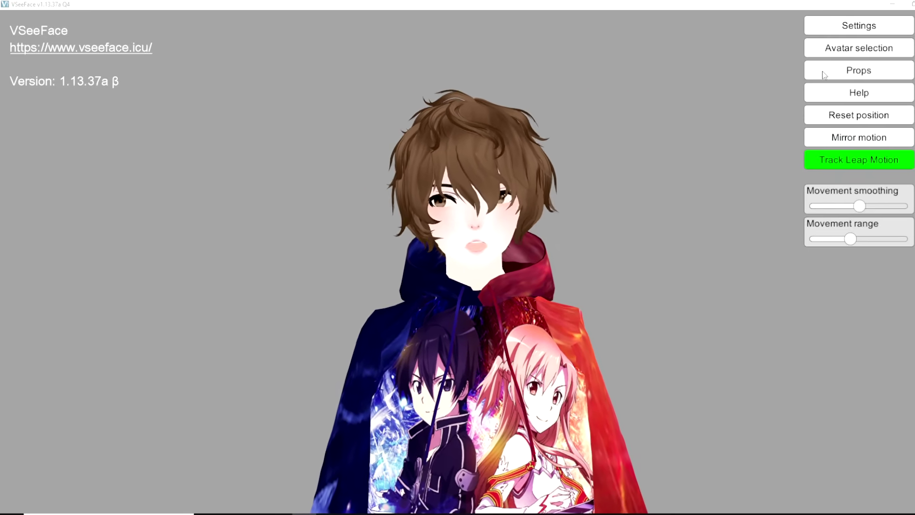
Add the hammer image Untitled.png as a new prop
{"action": "left_click", "coordinate": [831, 74]}
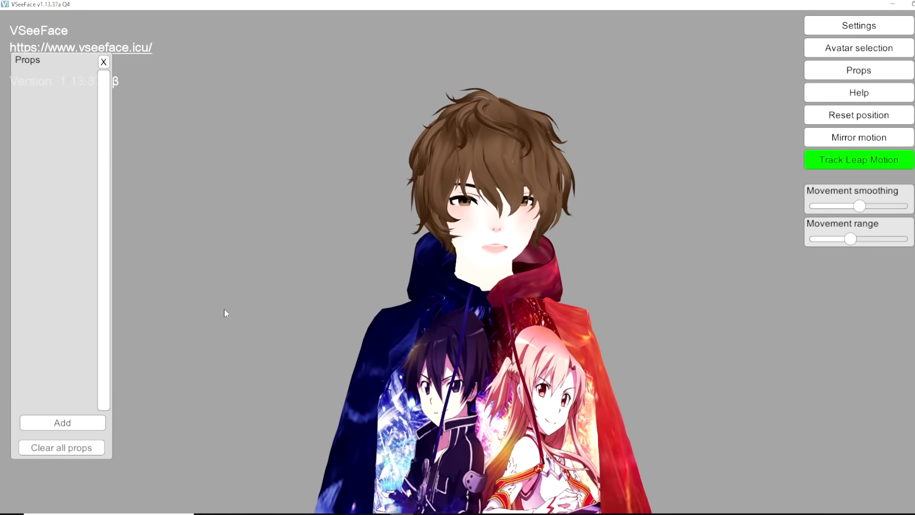
{"action": "left_click", "coordinate": [87, 424]}
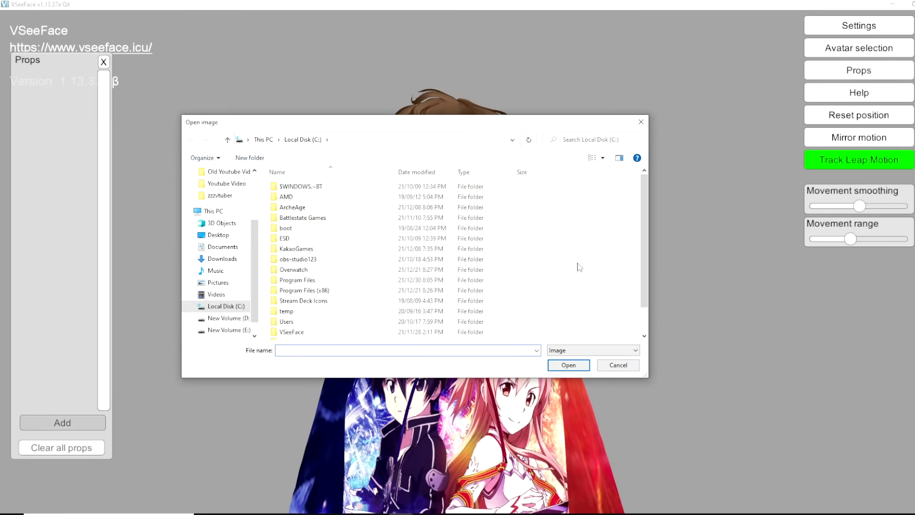
{"action": "scroll", "coordinate": [577, 274], "scroll_direction": "down", "scroll_amount": 1}
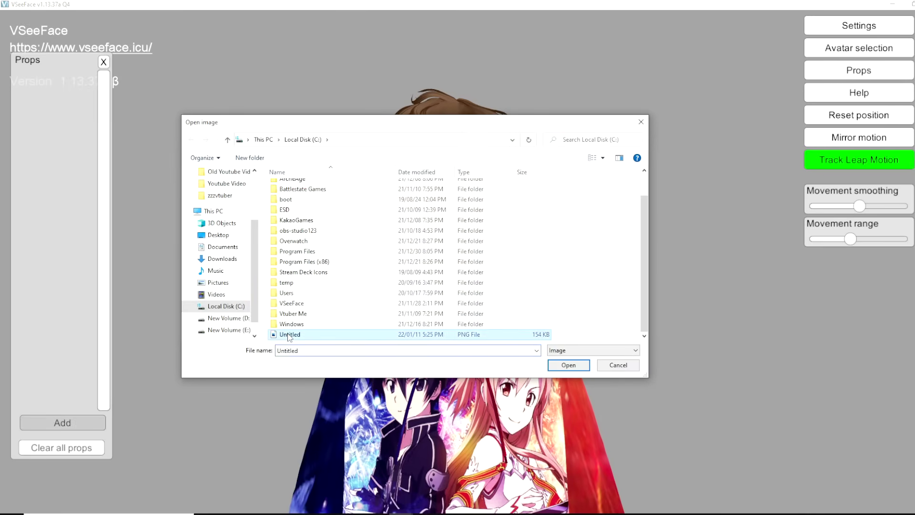
{"action": "left_click", "coordinate": [575, 366]}
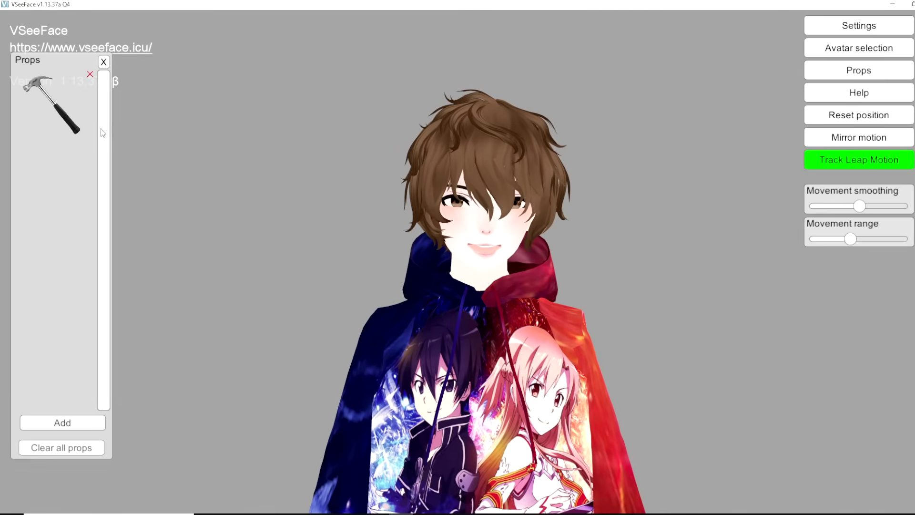
Attach the hammer prop to the avatar's head and recentre the avatar
{"action": "left_click", "coordinate": [74, 110]}
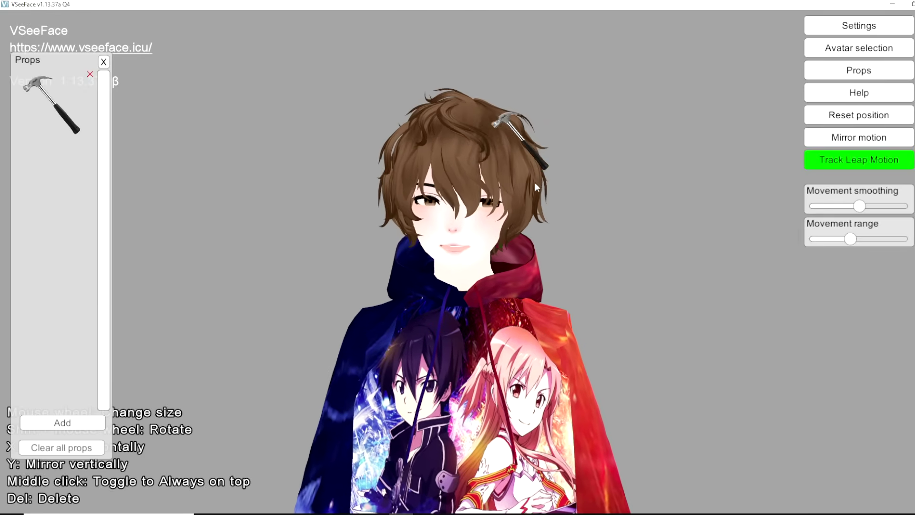
{"action": "left_click", "coordinate": [469, 156]}
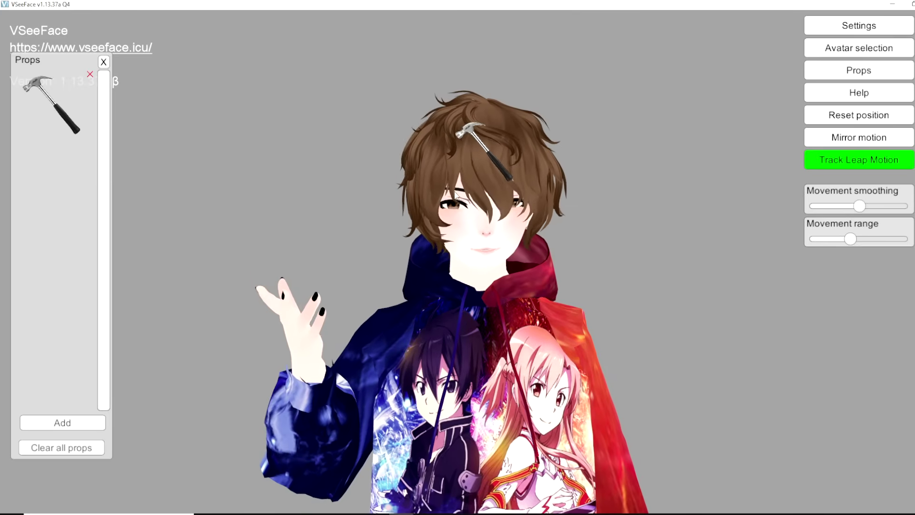
{"action": "mouse_move", "coordinate": [446, 196]}
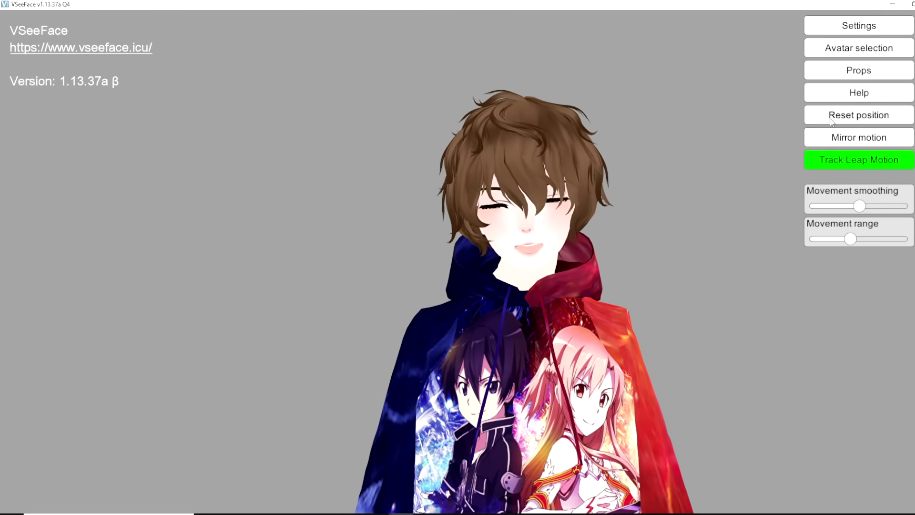
{"action": "left_click", "coordinate": [849, 119]}
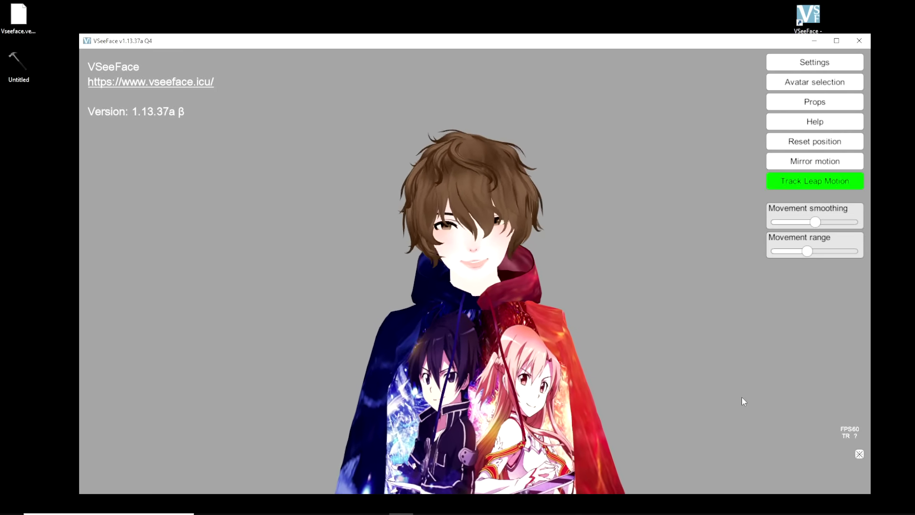
Hide the VSeeFace interface to give it a transparent background
{"action": "left_click", "coordinate": [860, 454]}
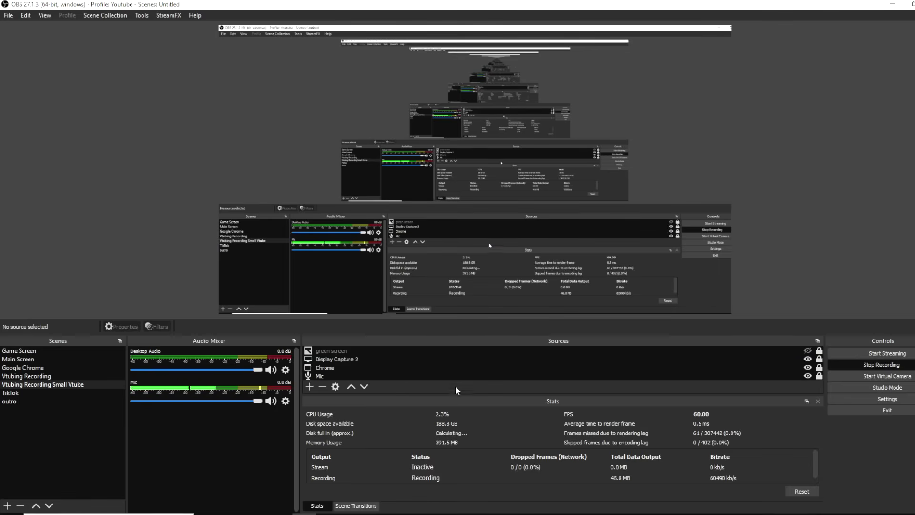
Add a Game Capture source named 'Vseeface 1' and move its properties dialog aside
{"action": "left_click", "coordinate": [308, 387]}
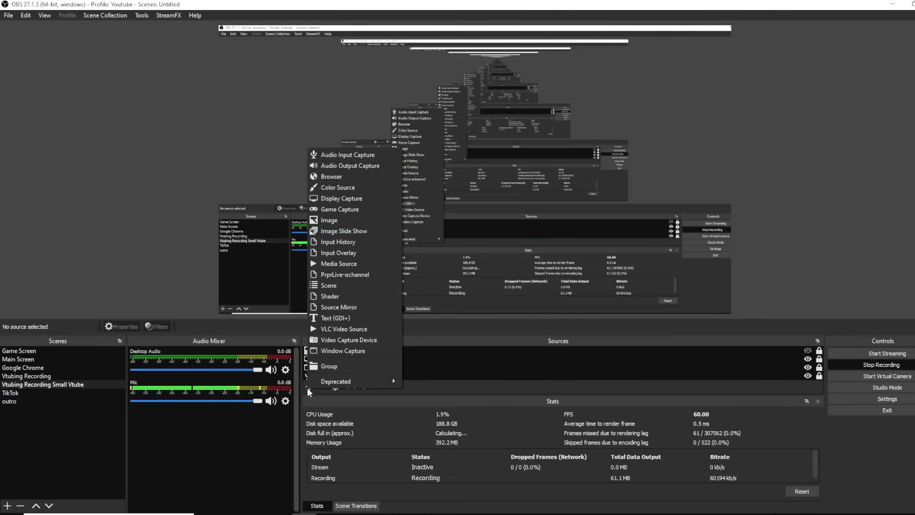
{"action": "left_click", "coordinate": [361, 209]}
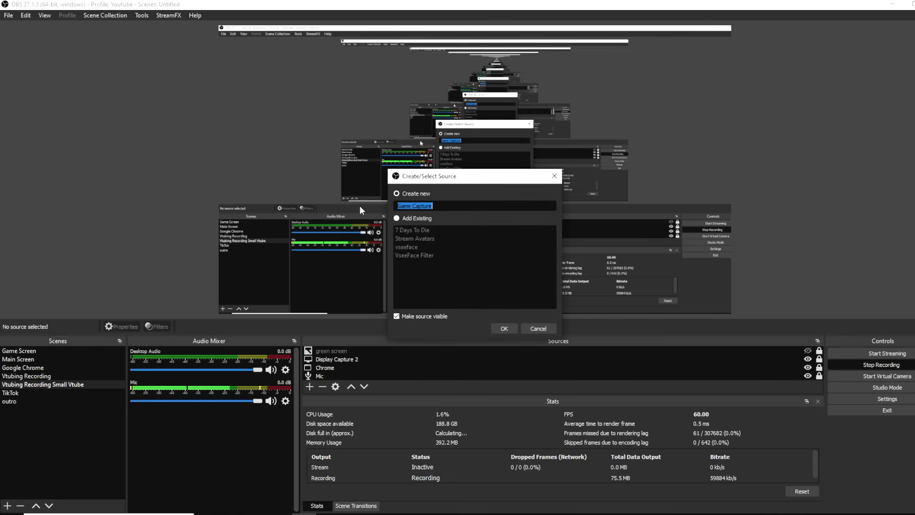
{"action": "type", "text": "Vse"}
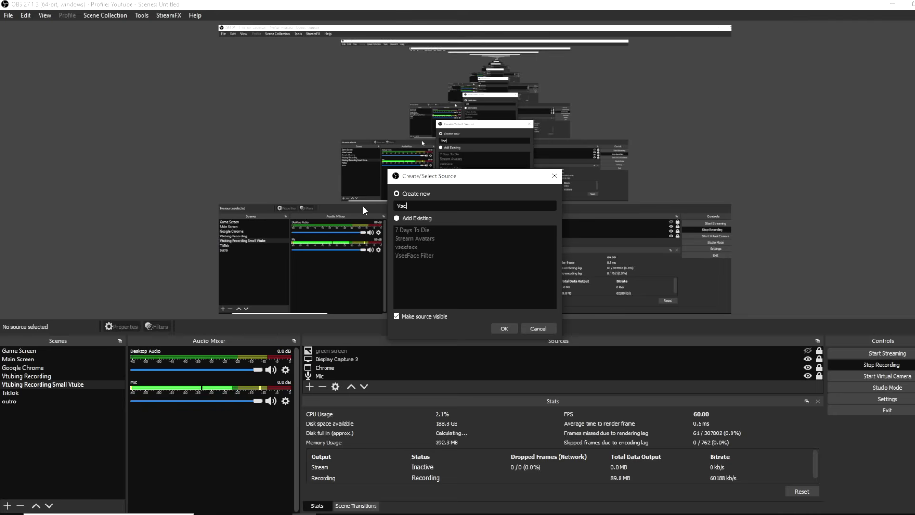
{"action": "type", "text": "eface 1"}
{"action": "left_click", "coordinate": [504, 329]}
{"action": "left_click_drag", "start_coordinate": [488, 62], "coordinate": [643, 27]}
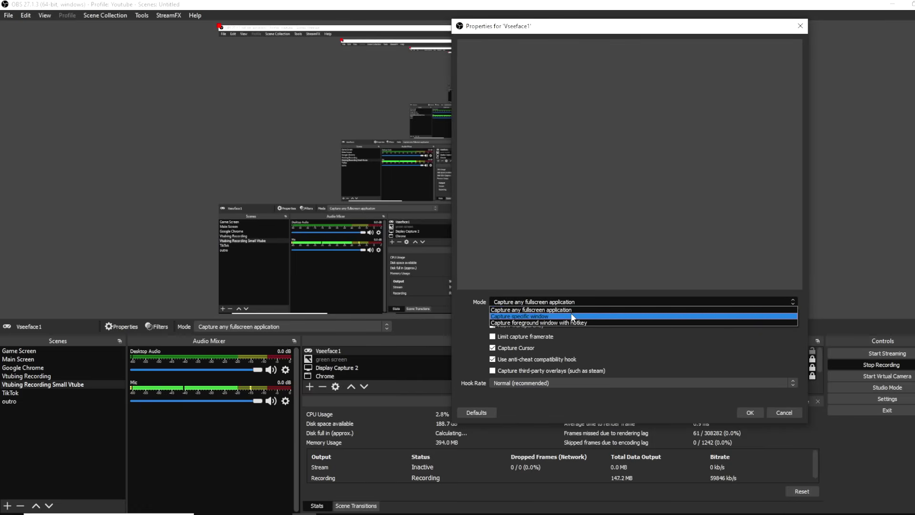
Capture the VSeeFace window with transparency, then reposition and enlarge the avatar in the scene
{"action": "left_click", "coordinate": [573, 317]}
{"action": "left_click", "coordinate": [580, 325]}
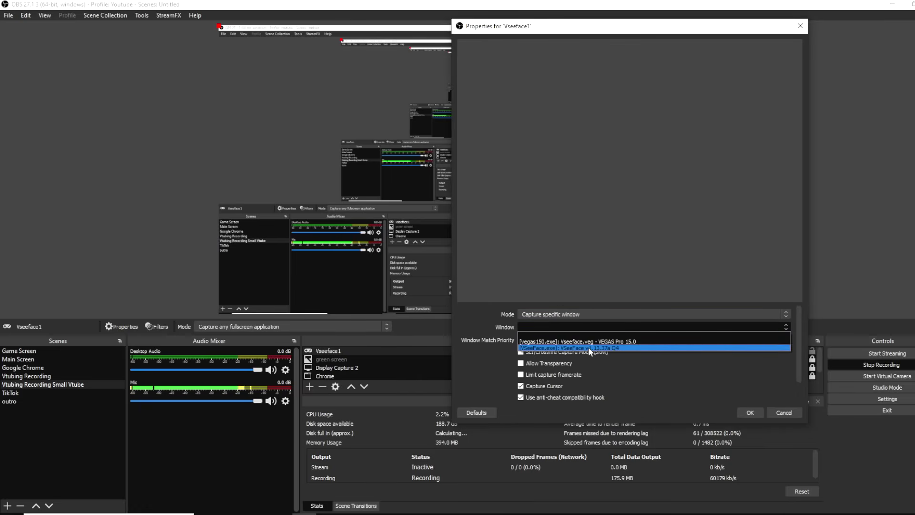
{"action": "left_click", "coordinate": [588, 348]}
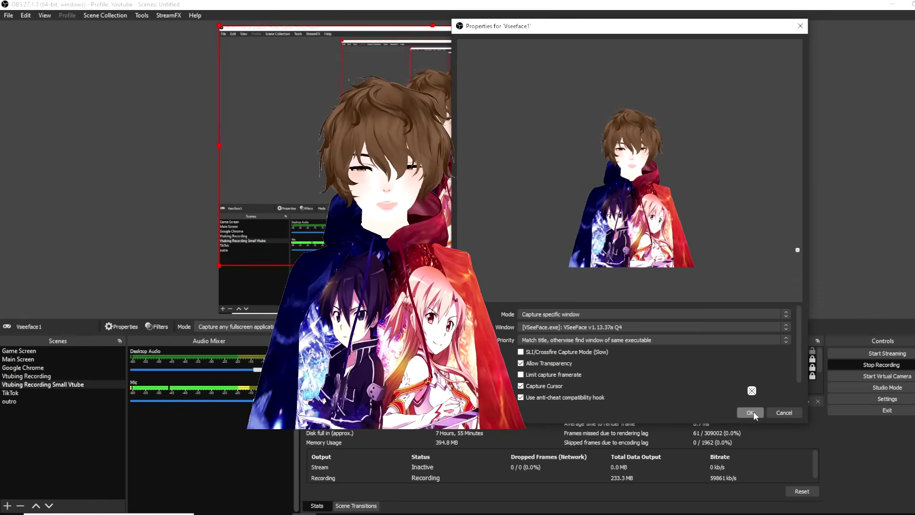
{"action": "left_click", "coordinate": [751, 413]}
{"action": "left_click_drag", "start_coordinate": [581, 181], "coordinate": [688, 234]}
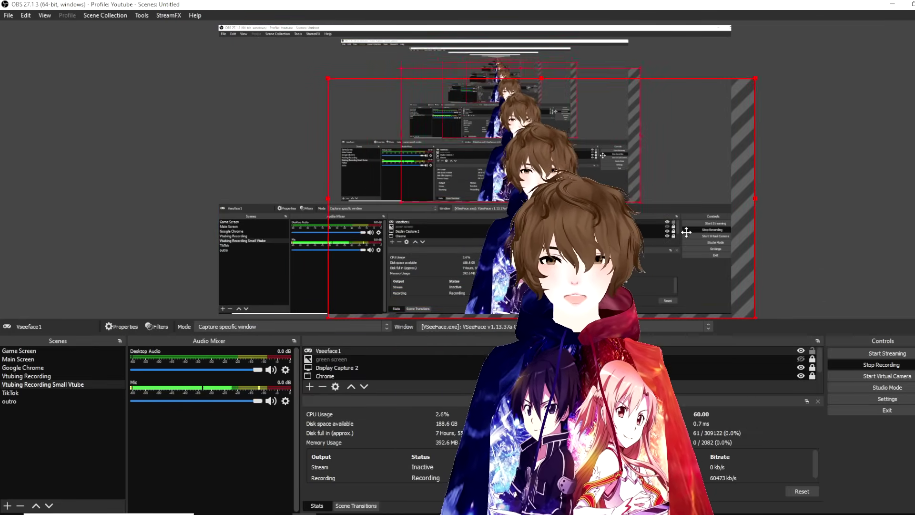
{"action": "left_click_drag", "start_coordinate": [327, 78], "coordinate": [245, 33]}
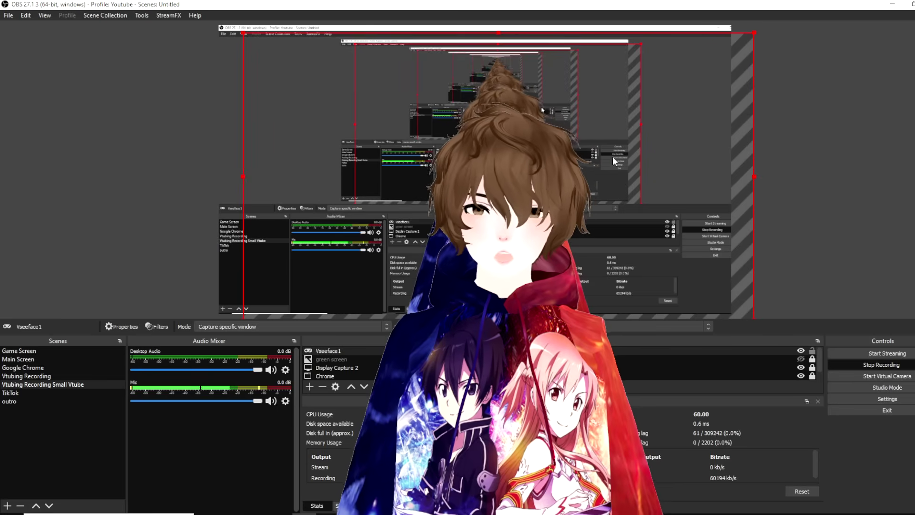